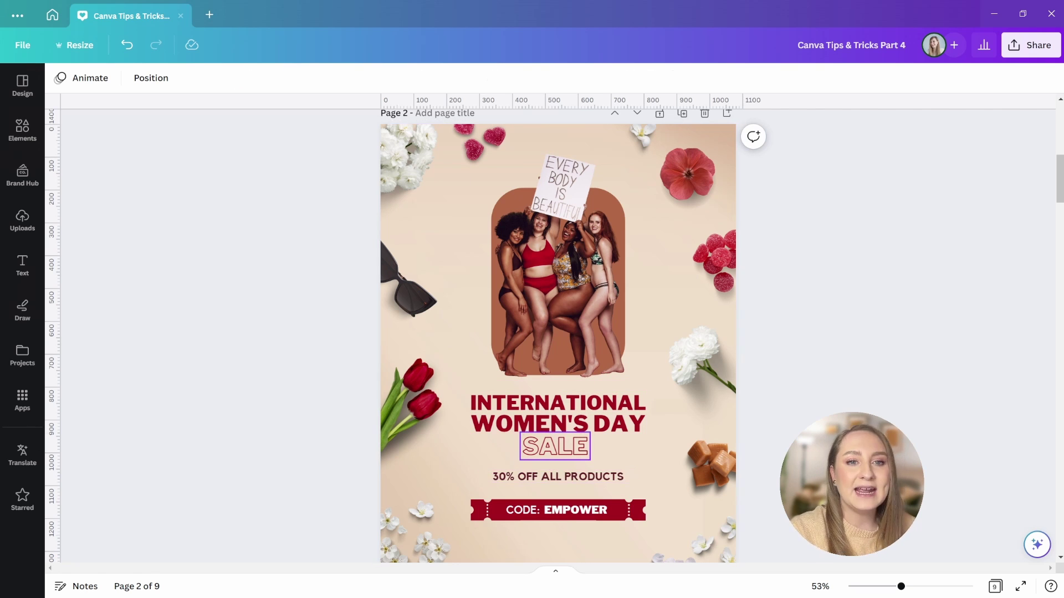
- Centre the SALE text just below WOMEN'S DAY, then bring up matching design suggestions
left_click_drag(555, 446, 558, 442)
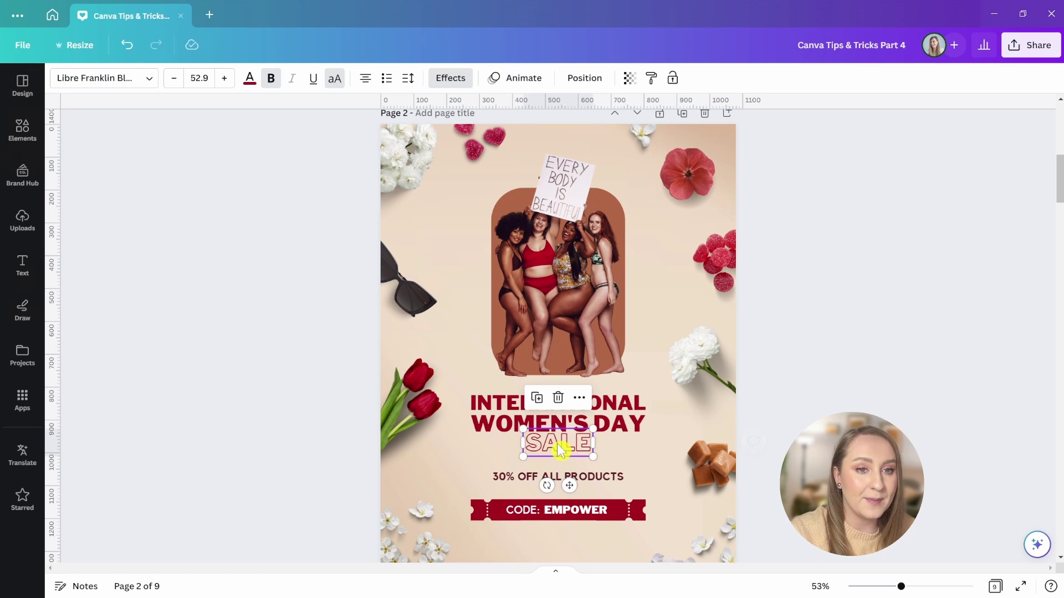
key("ctrl+z")
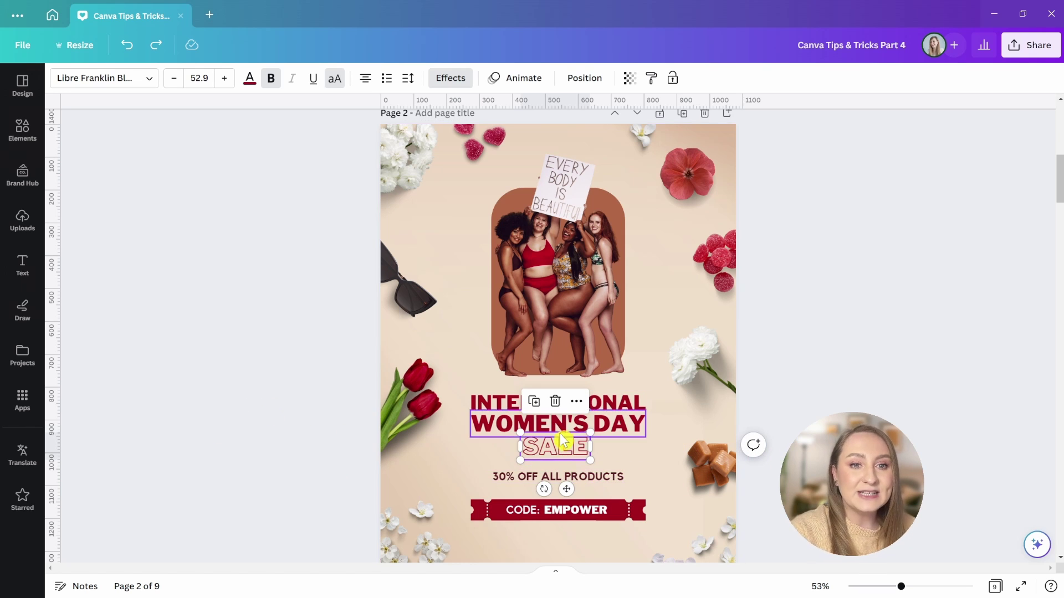
left_click_drag(550, 435, 564, 449)
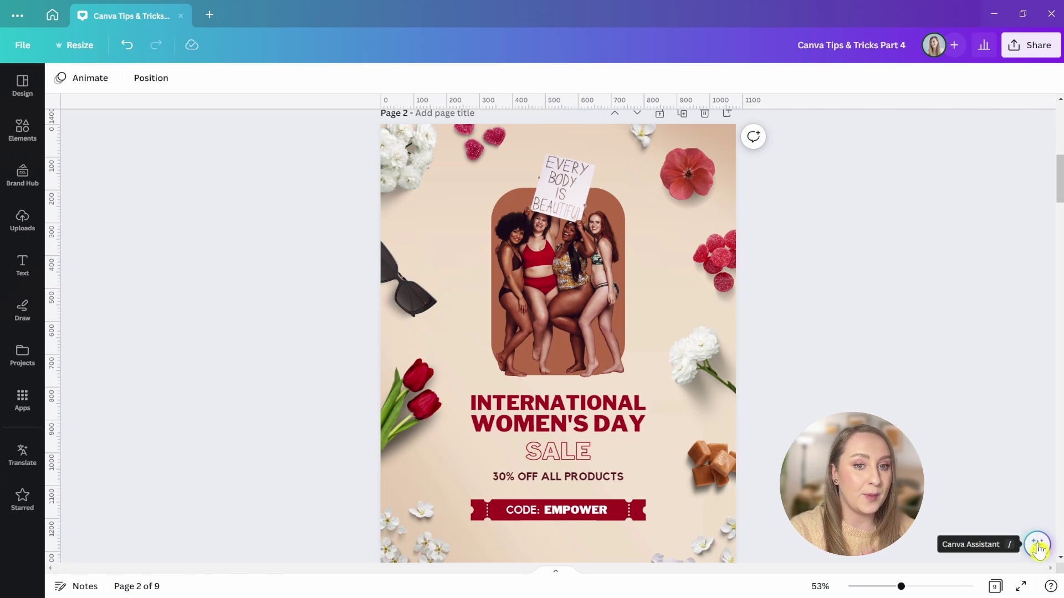
left_click(1039, 549)
scroll(980, 452, "down", 3)
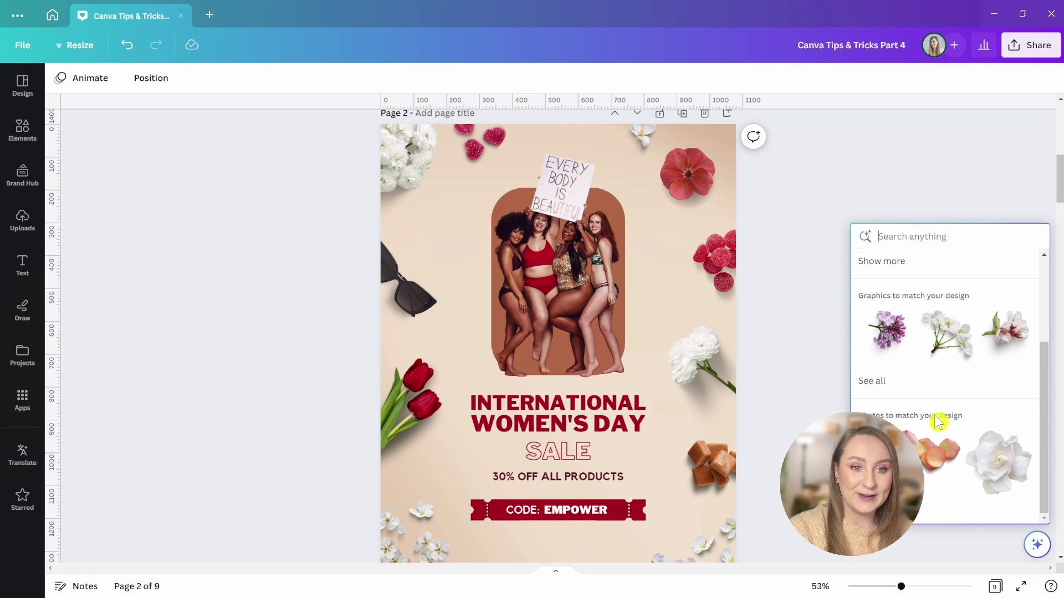
left_click(872, 383)
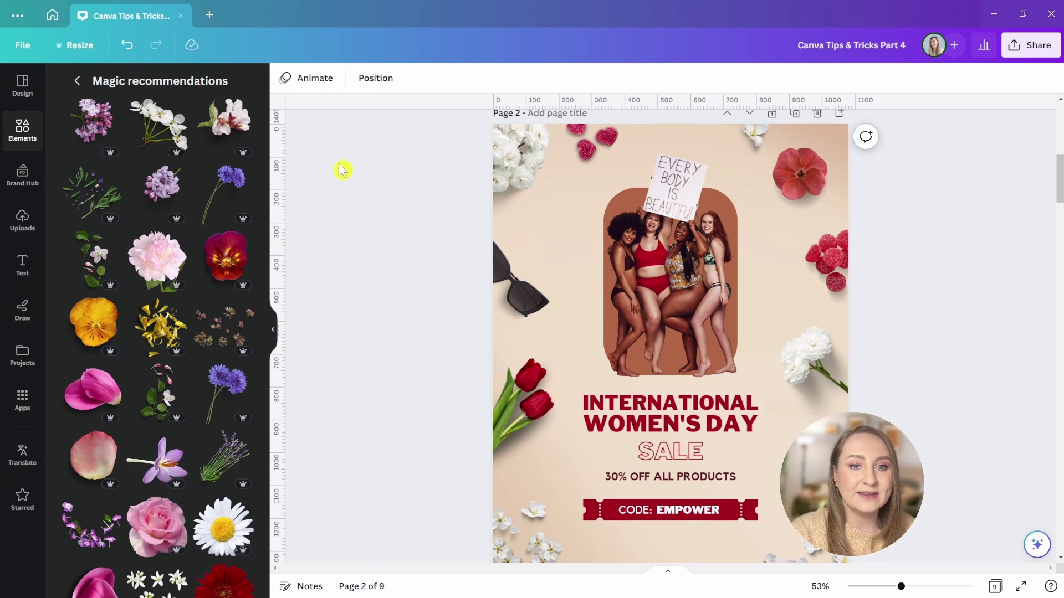
mouse_move(161, 327)
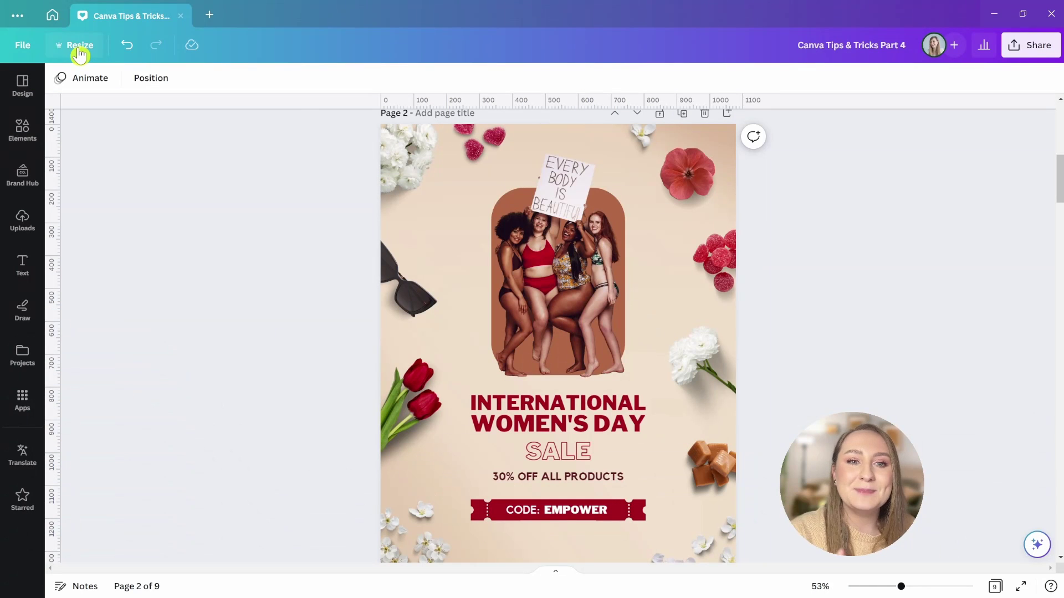
- Start a new Instagram post design and browse the Designs in Projects
left_click(80, 54)
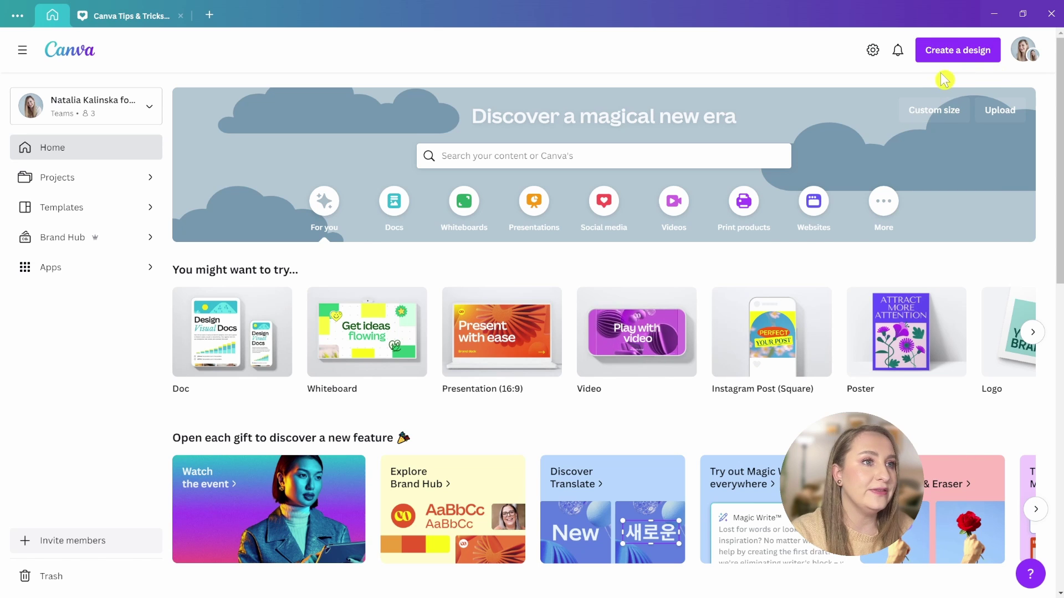
left_click(949, 55)
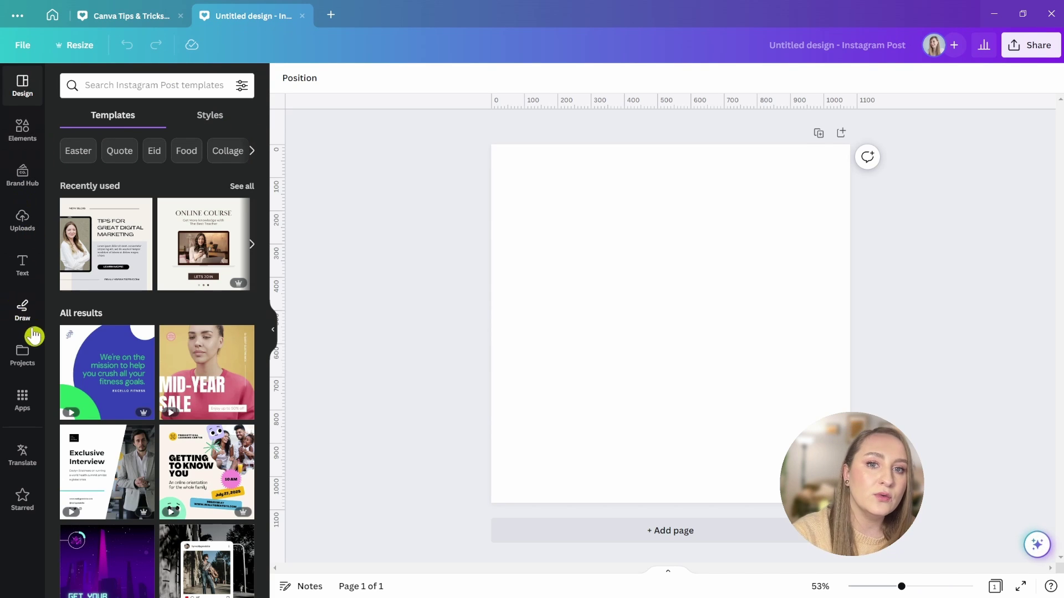
left_click(23, 358)
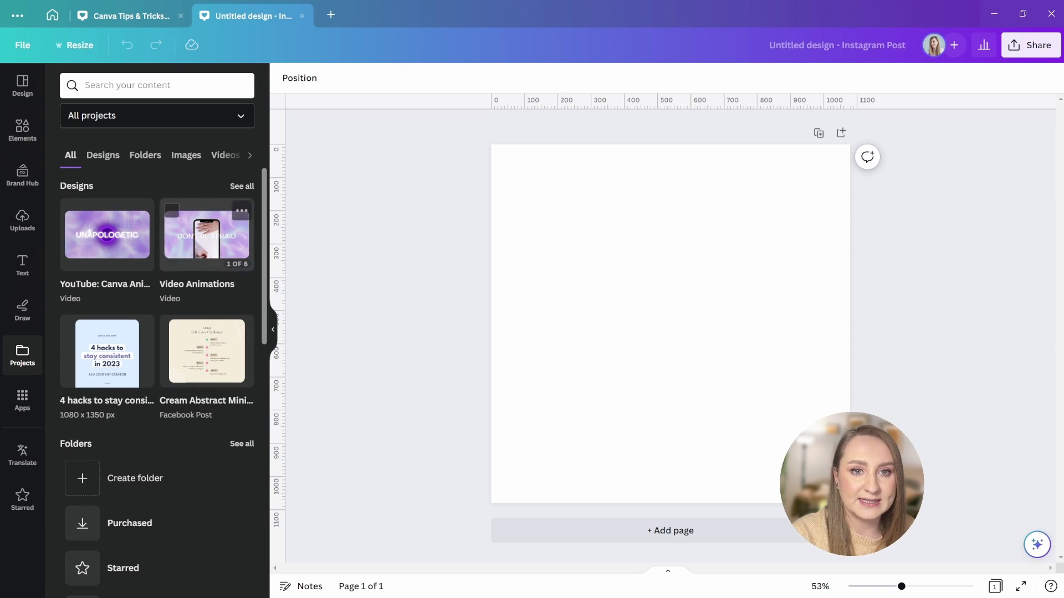
left_click(99, 155)
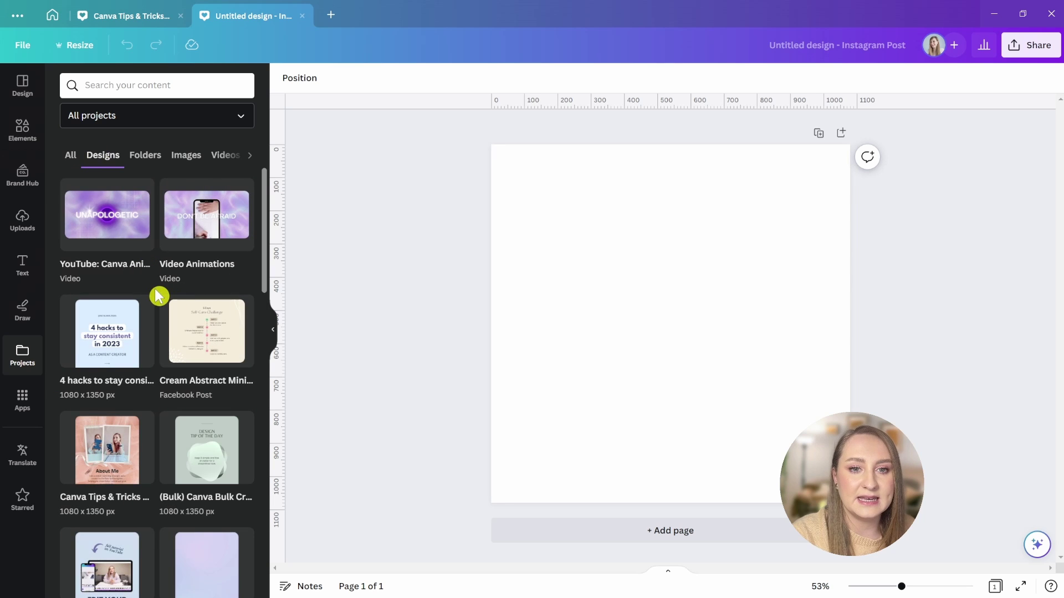
- Place the Women's Day page from Canva Tips & Tricks Part 4, then add a blank second page
scroll(157, 294, "down", 2)
left_click(118, 314)
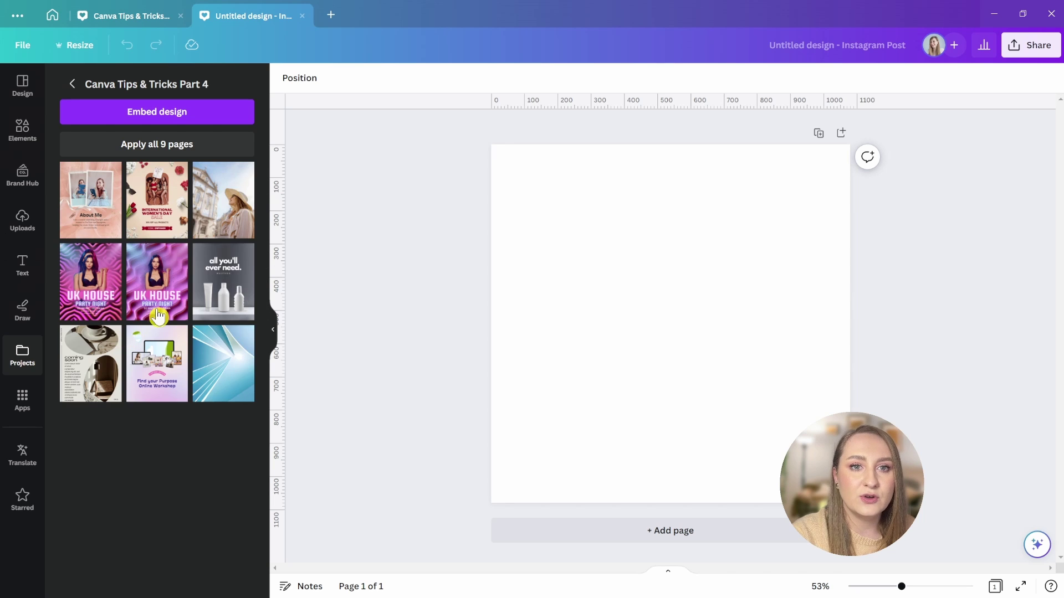
left_click(160, 211)
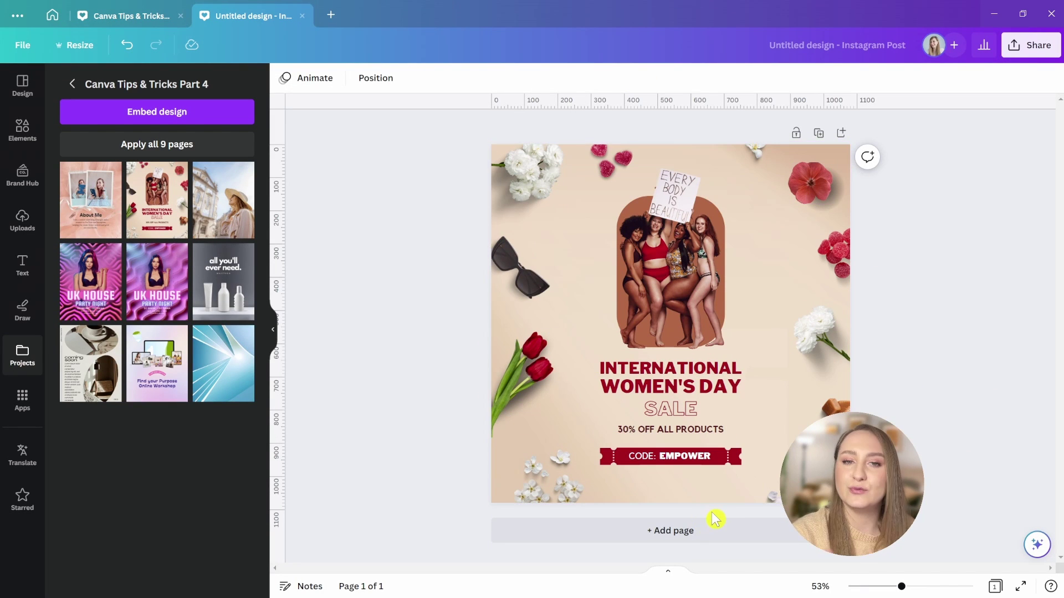
left_click(678, 531)
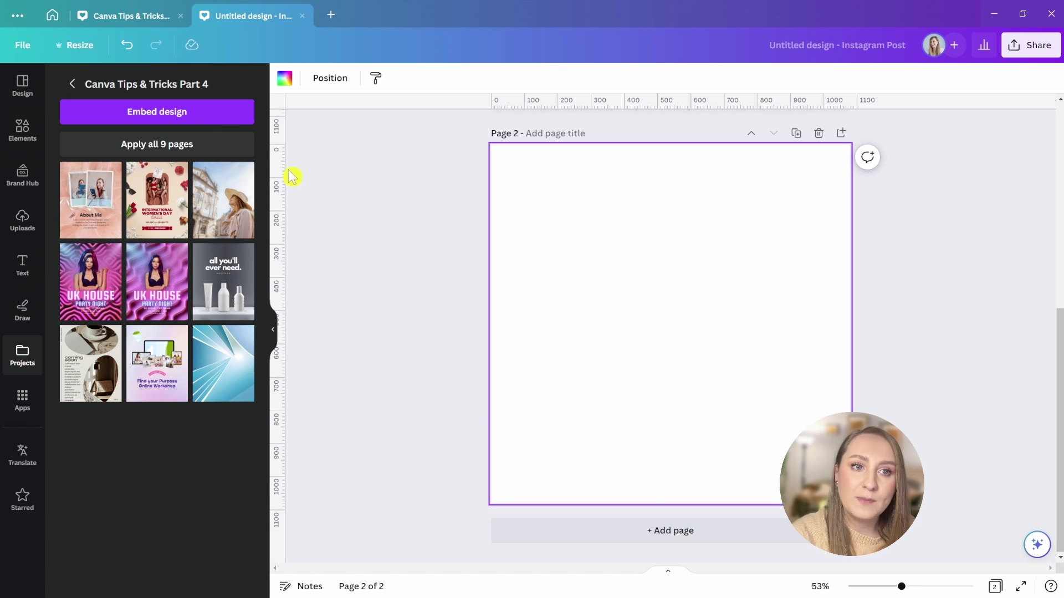
- Paste the copied Women's Day elements onto page 2 and enlarge them to fill it
left_click(112, 22)
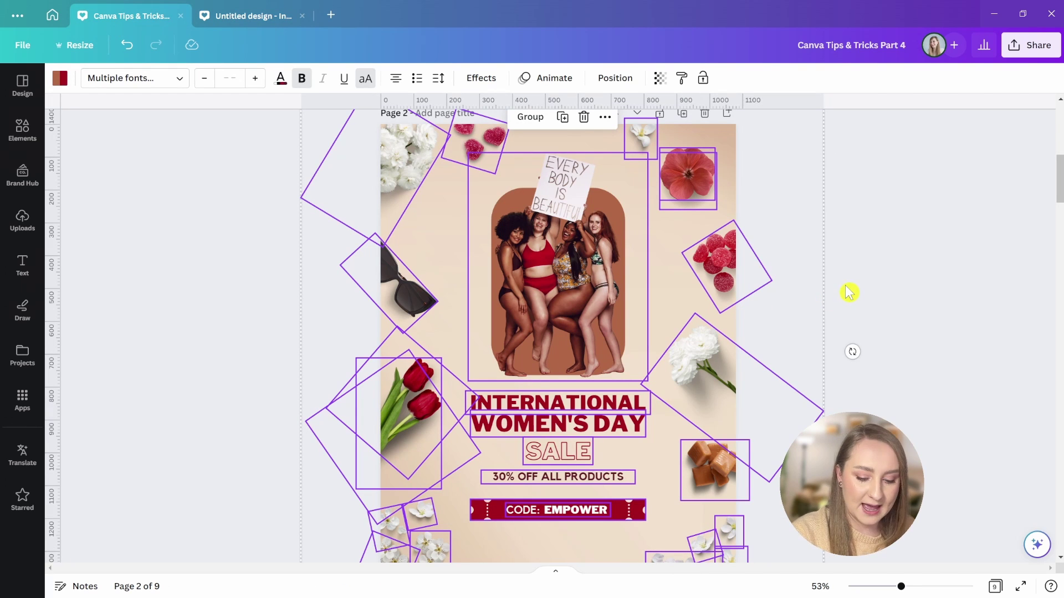
left_click(239, 21)
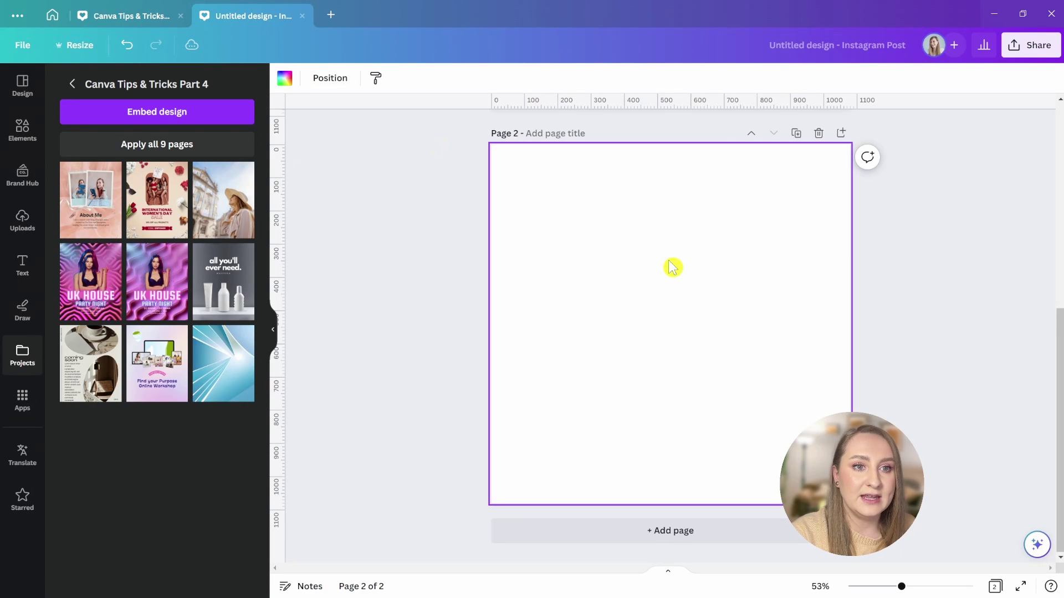
key("ctrl+v")
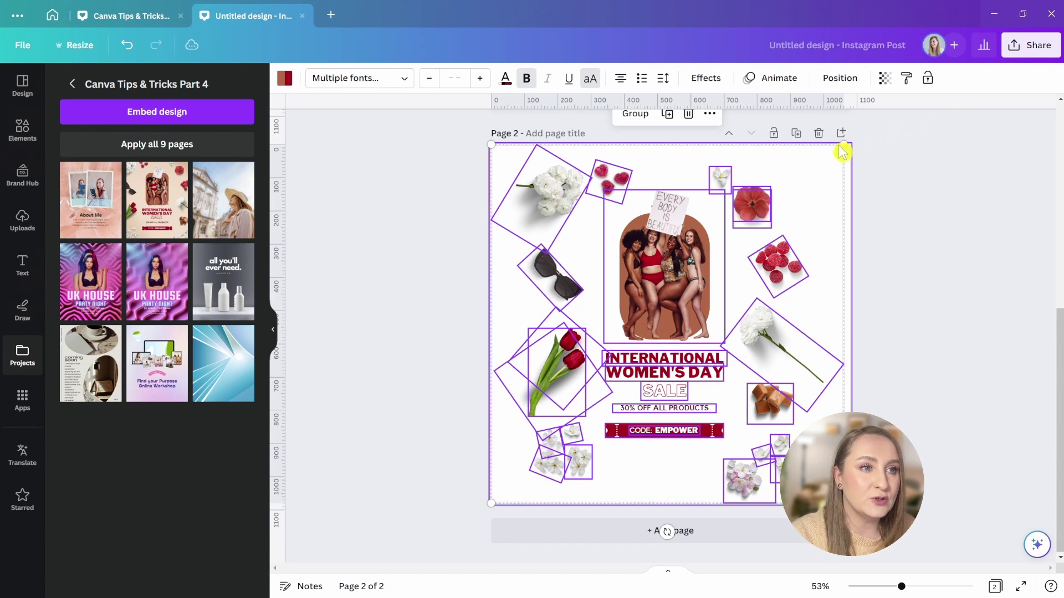
left_click_drag(843, 144, 924, 129)
left_click(914, 335)
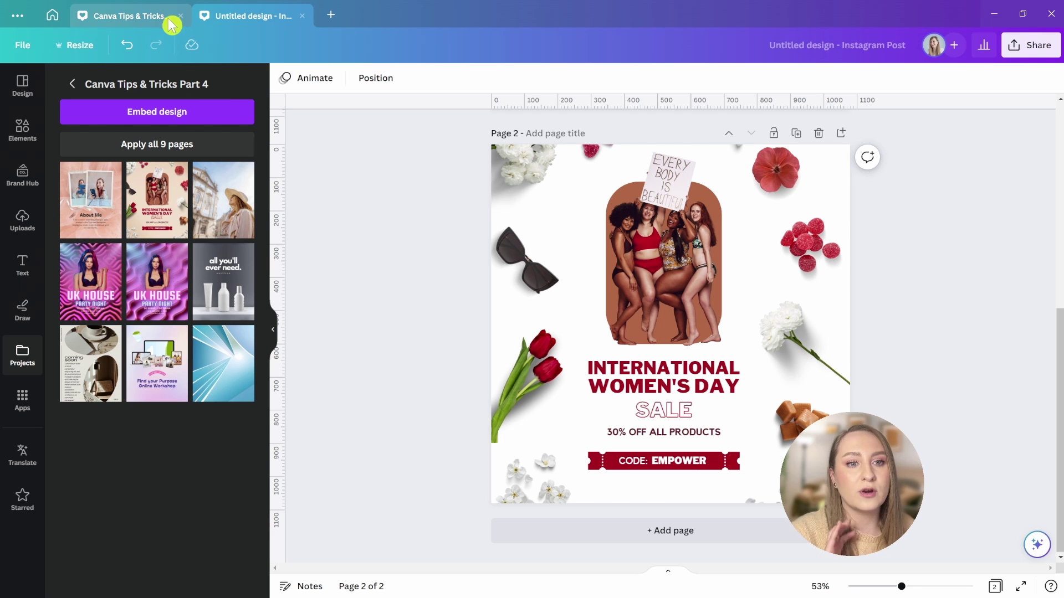
- Detach the beige background photo in the original Women's Day design
left_click(138, 14)
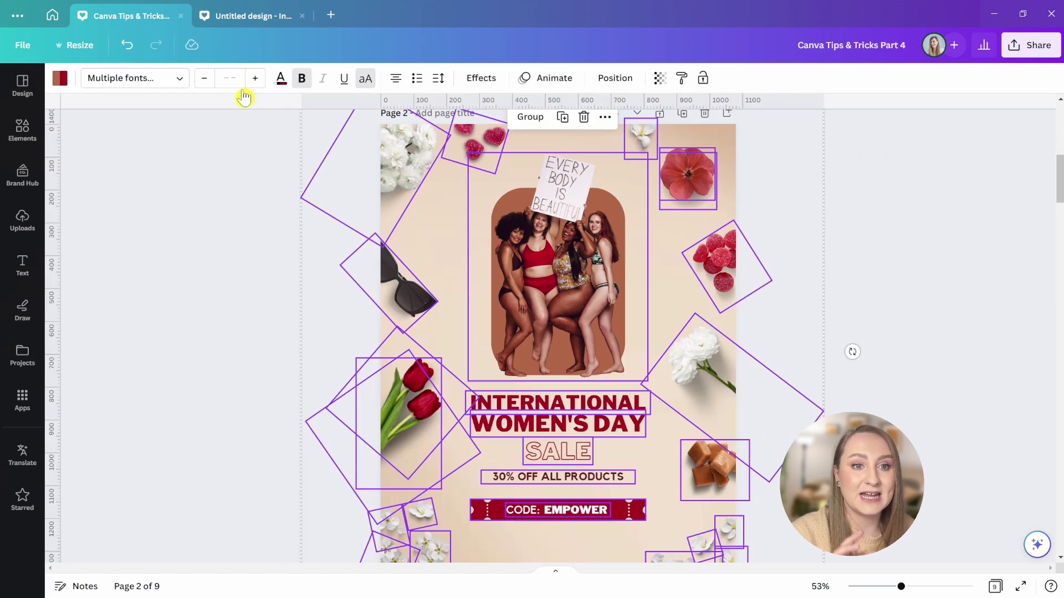
left_click(721, 139)
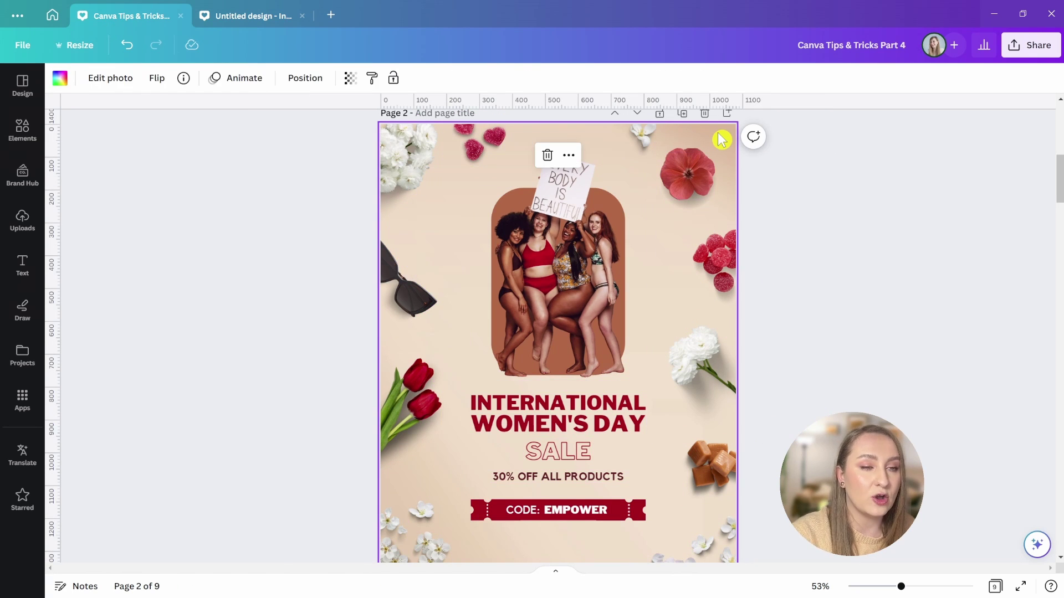
right_click(721, 139)
left_click(806, 376)
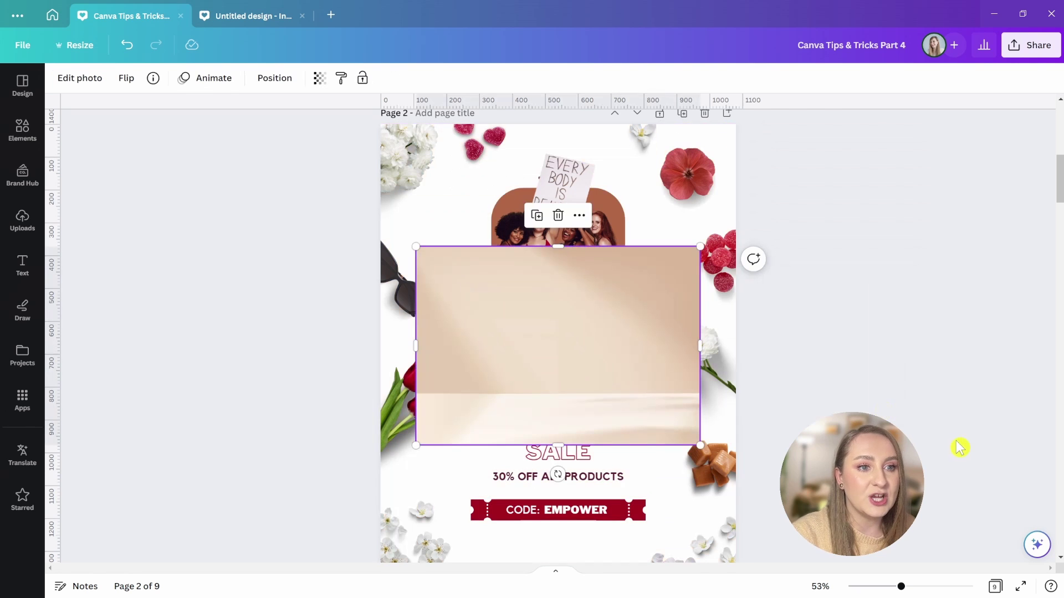
- Paste the beige photo onto page 2, stretch it past the edges, and send it to back
left_click(252, 17)
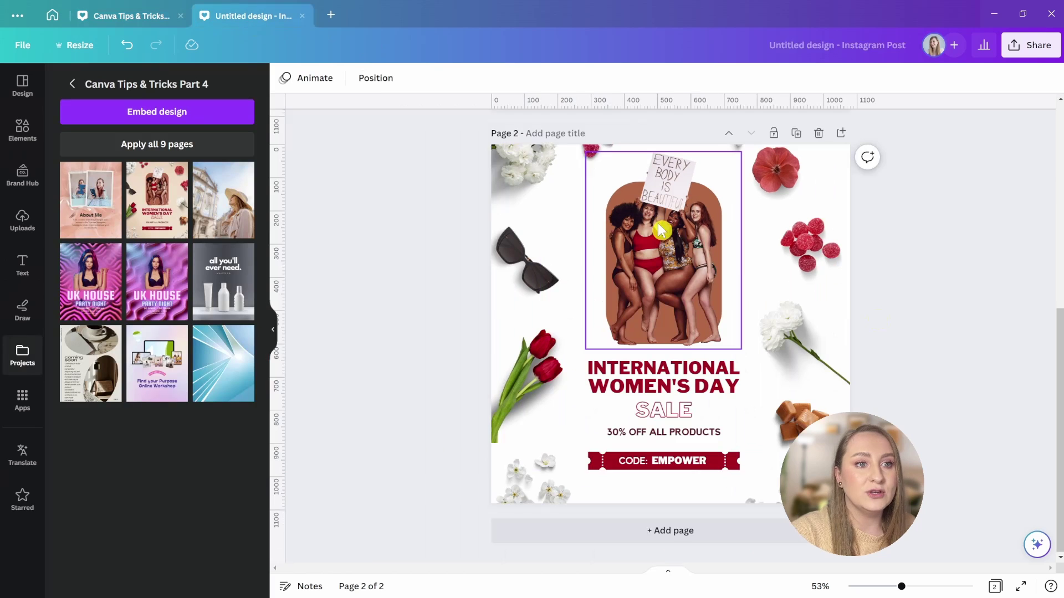
key("ctrl+v")
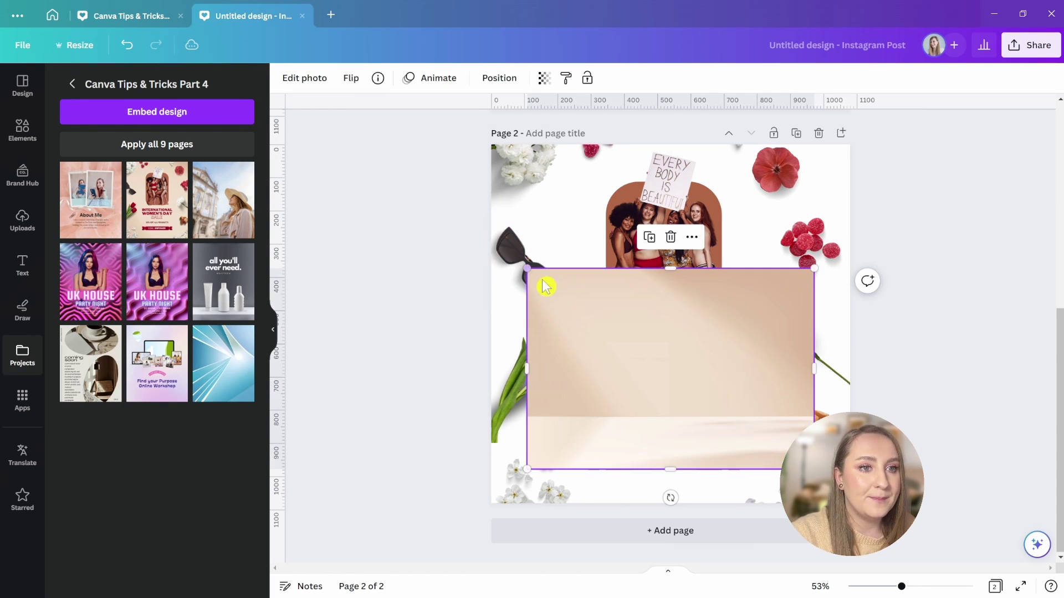
left_click_drag(527, 268, 430, 200)
left_click_drag(726, 320, 739, 292)
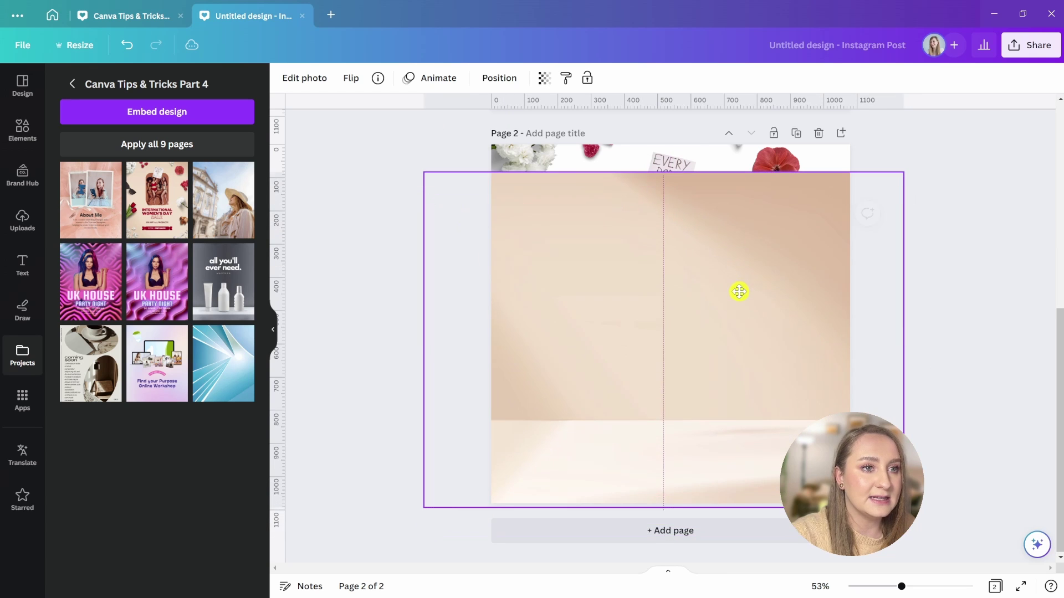
left_click_drag(904, 172, 1042, 108)
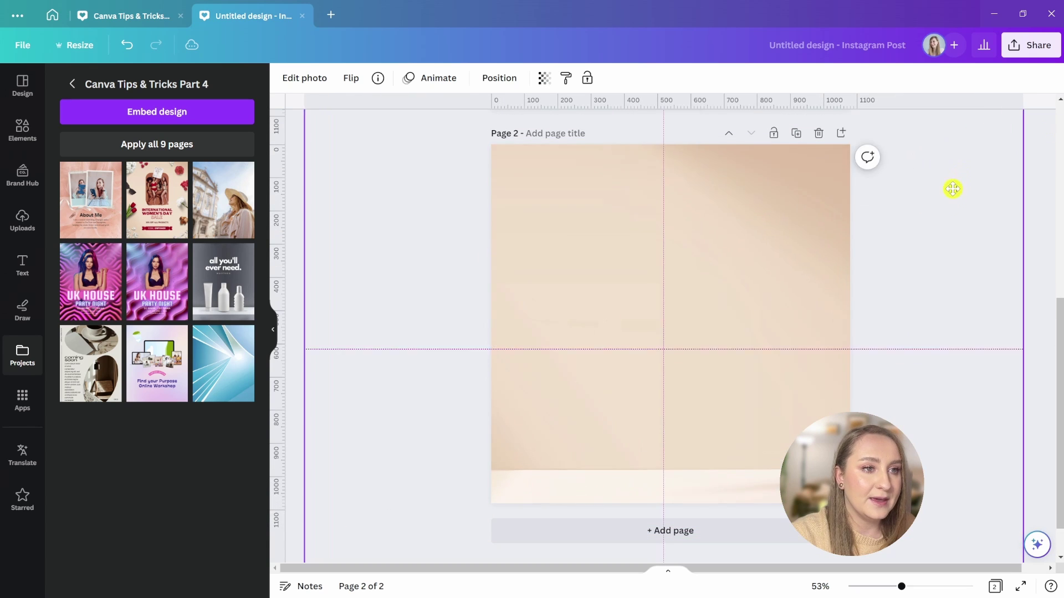
left_click_drag(952, 189, 974, 222)
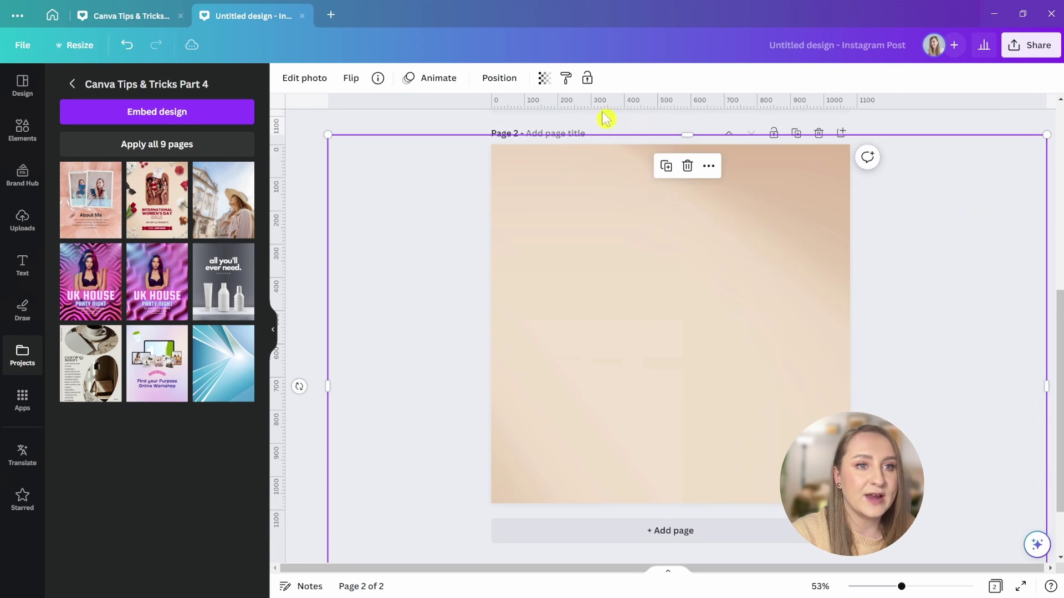
left_click(498, 78)
left_click(198, 135)
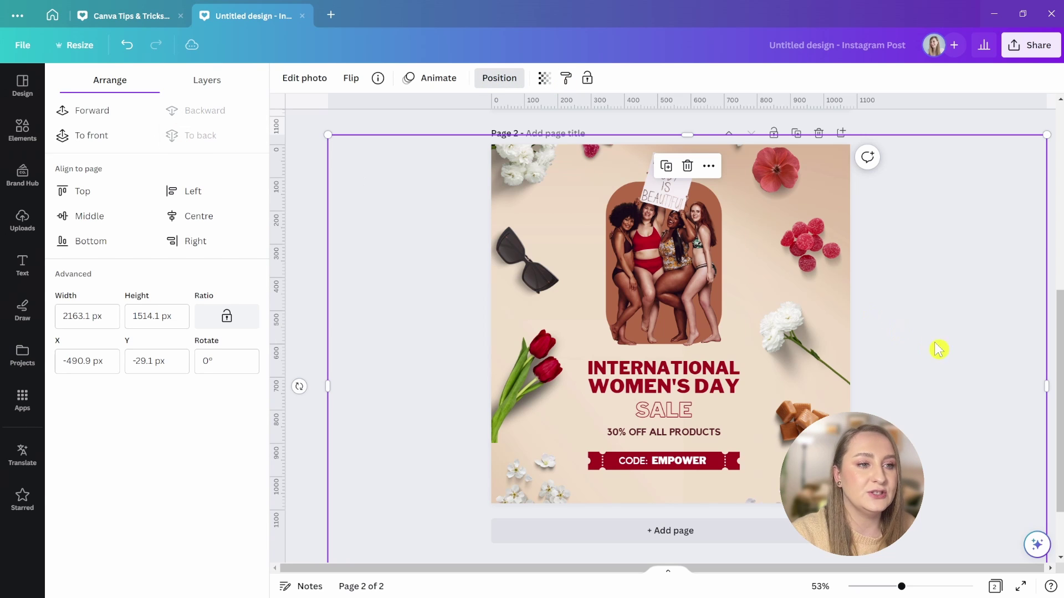
key("Escape")
left_click(970, 130)
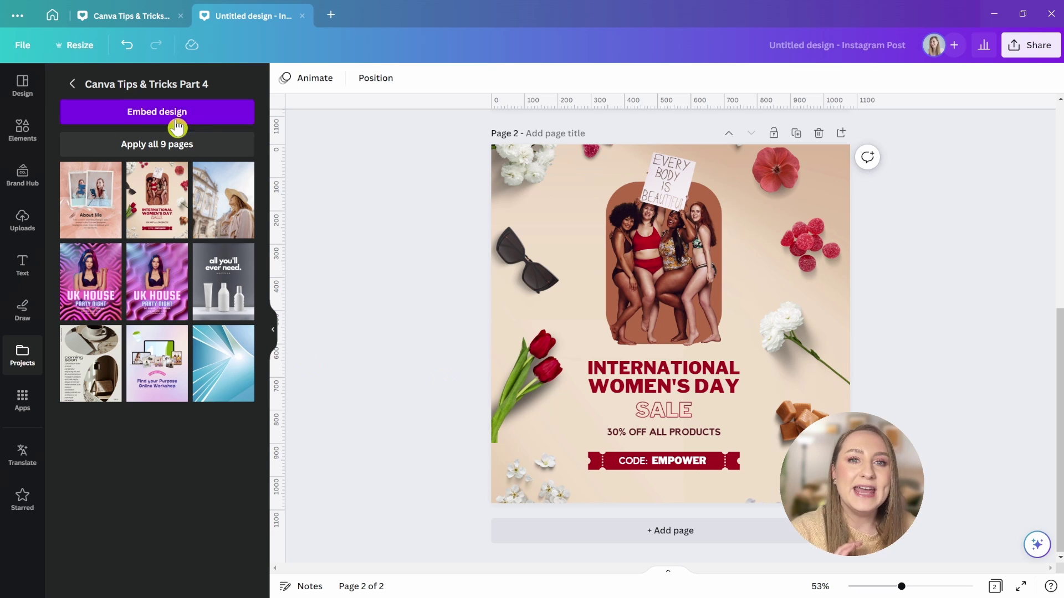
- Undo the background detach in the Canva Tips & Tricks Part 4 design
left_click(97, 25)
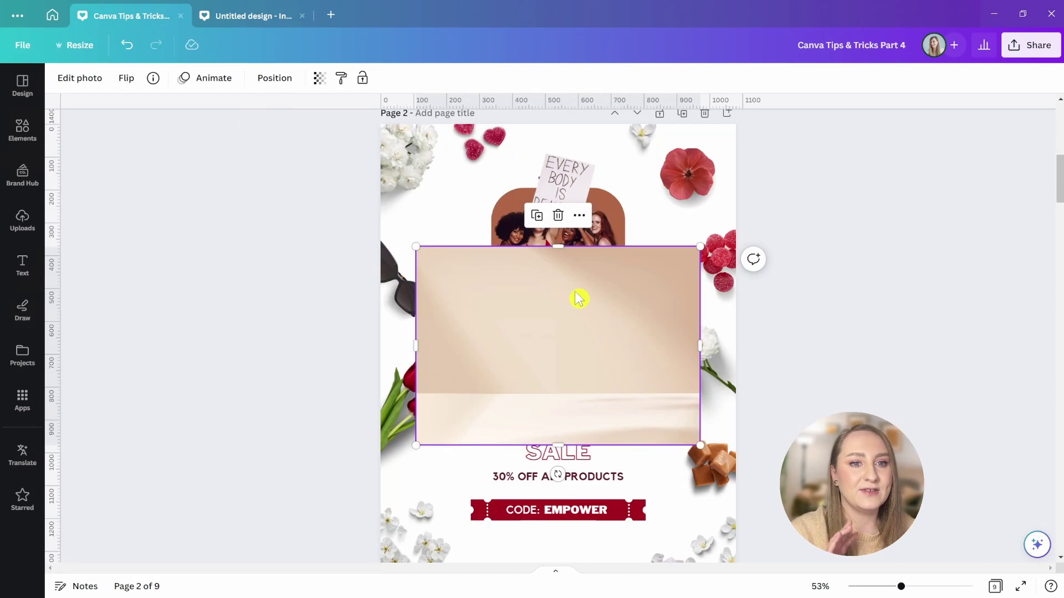
key("ctrl+z")
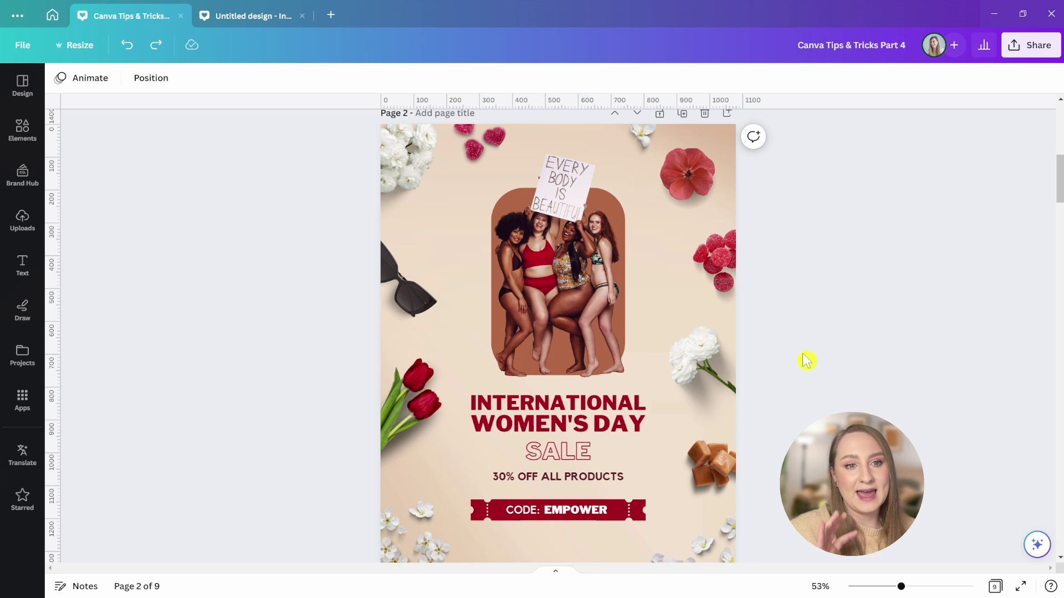
scroll(806, 360, "down", 3)
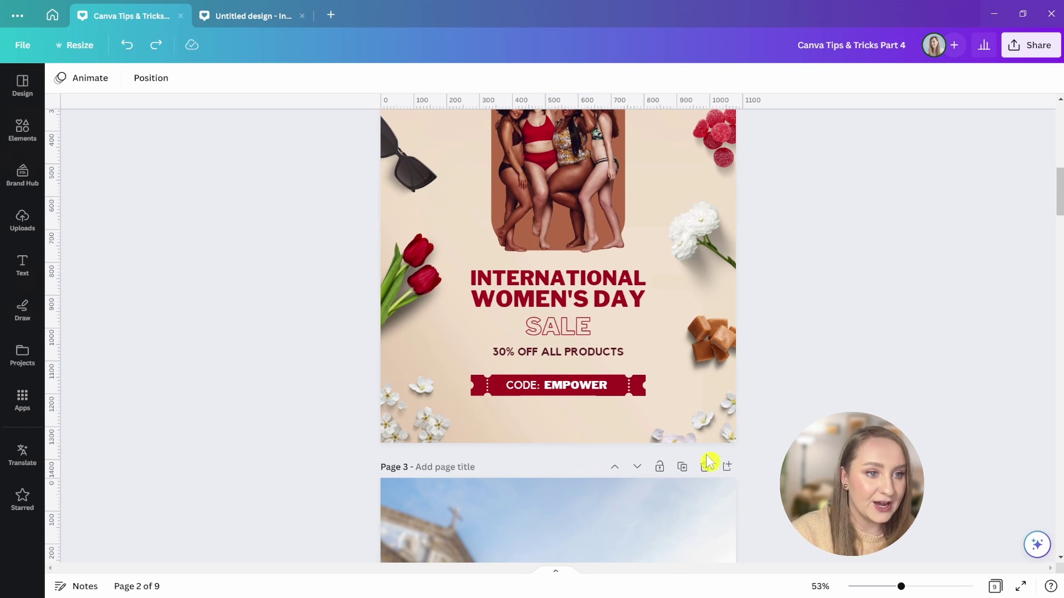
- Add a blank page after page 3 and bring up the Instagram app
left_click(725, 467)
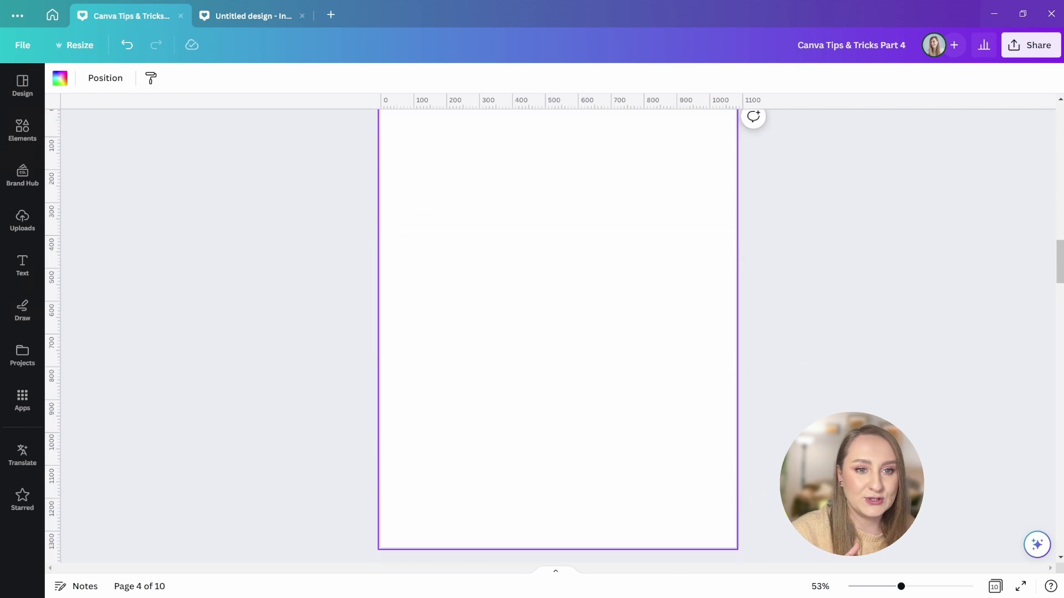
left_click(19, 407)
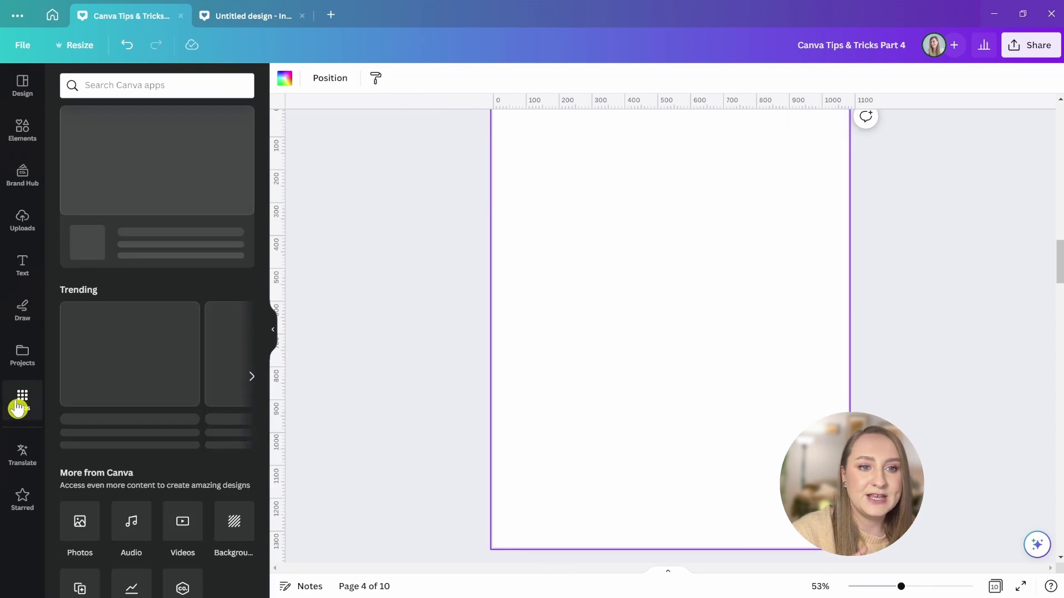
scroll(126, 318, "down", 10)
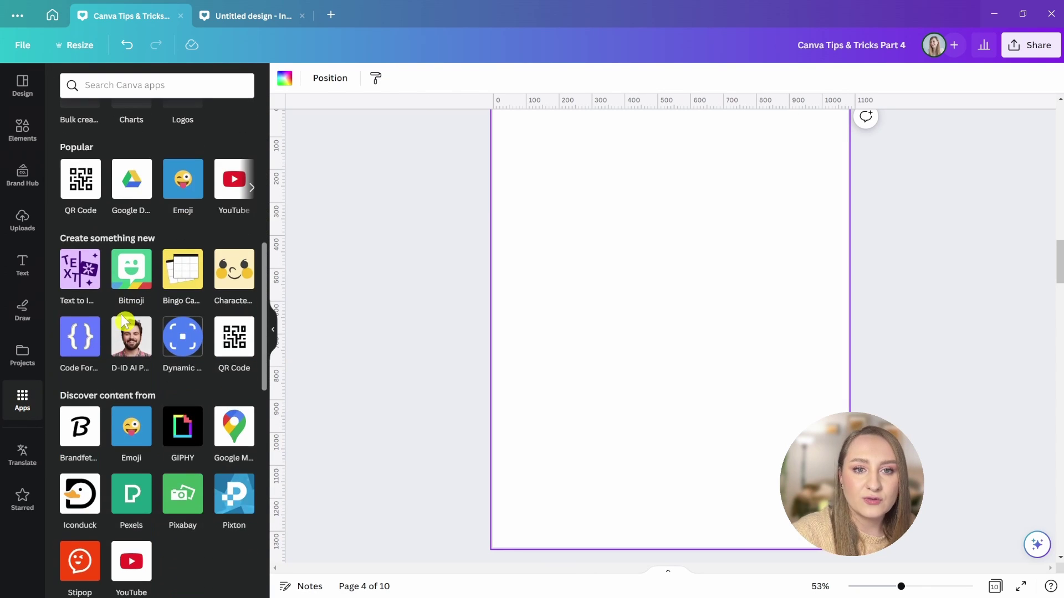
scroll(123, 320, "down", 9)
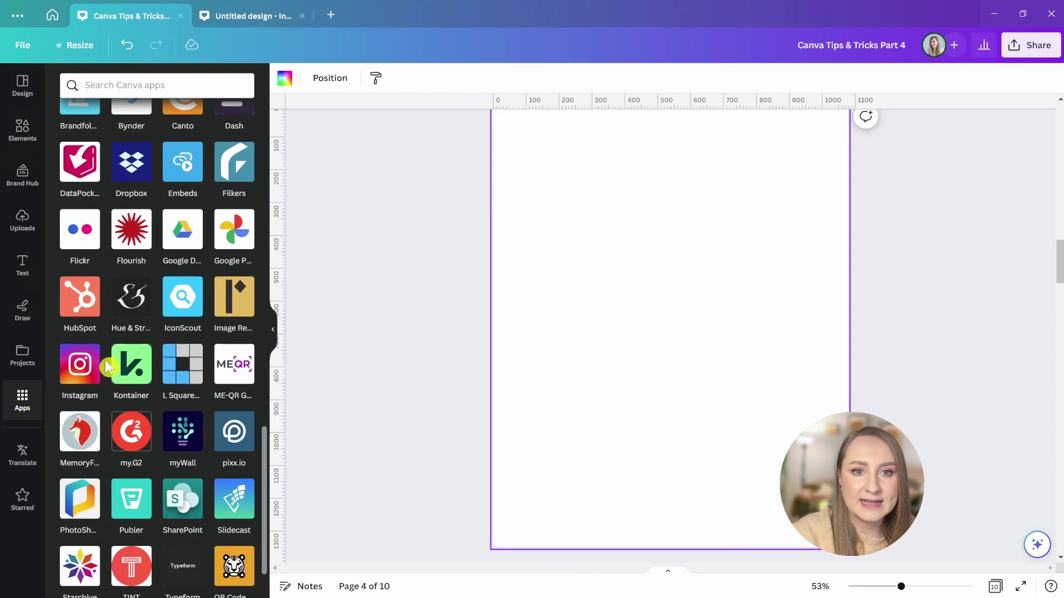
left_click(82, 368)
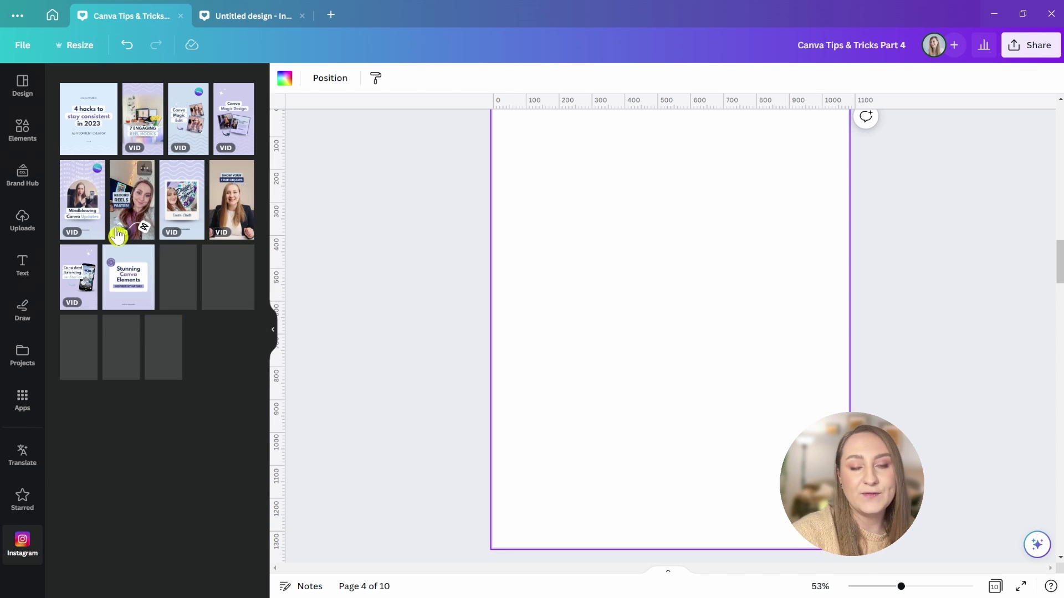
- Add the Plan Your Vision Board post, then add and delete the Stunning Canva Elements design
left_click(118, 236)
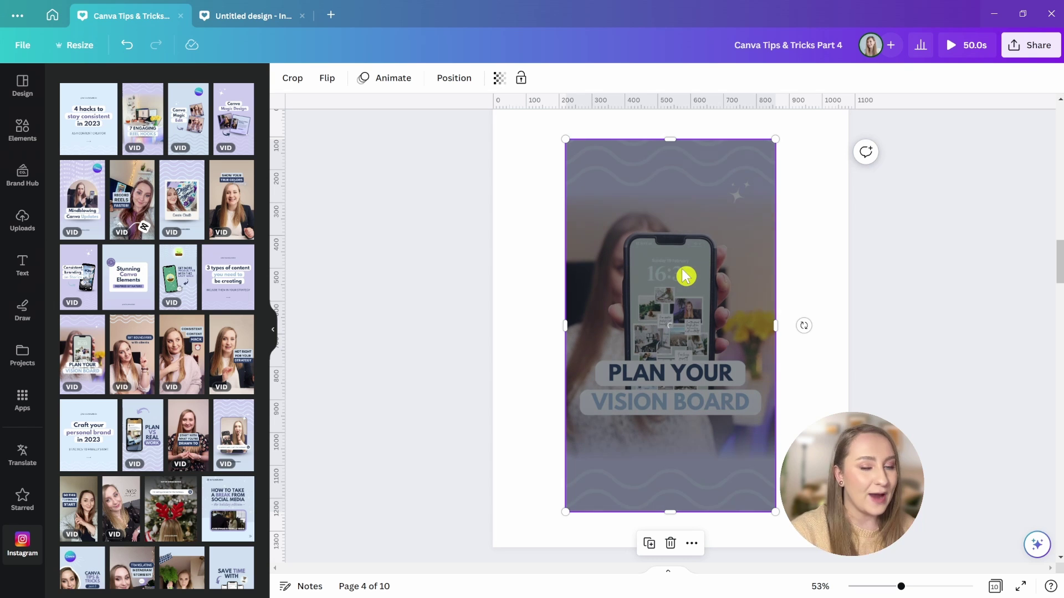
left_click(129, 280)
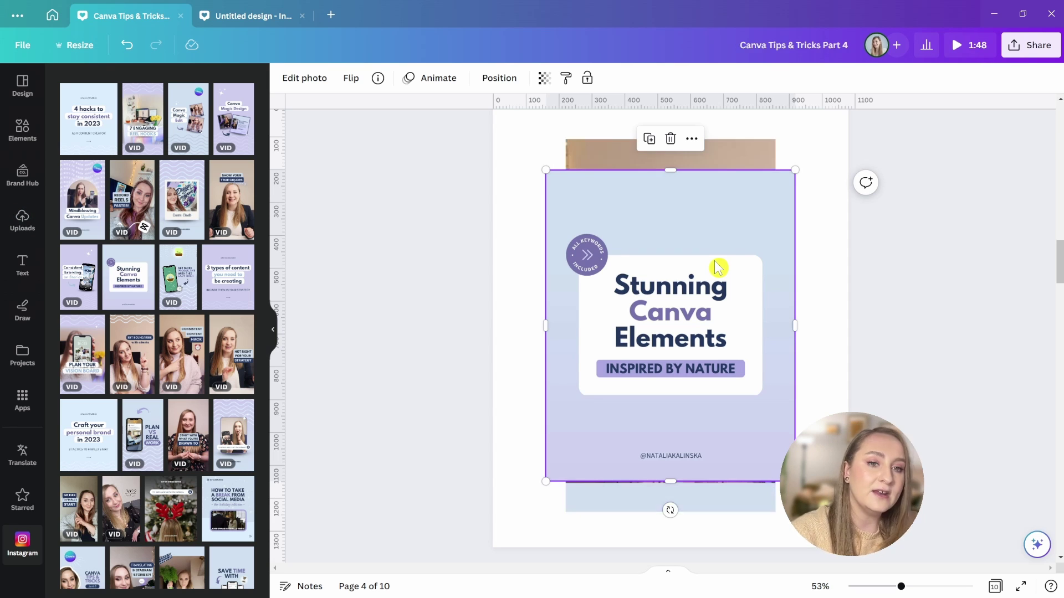
key("Delete")
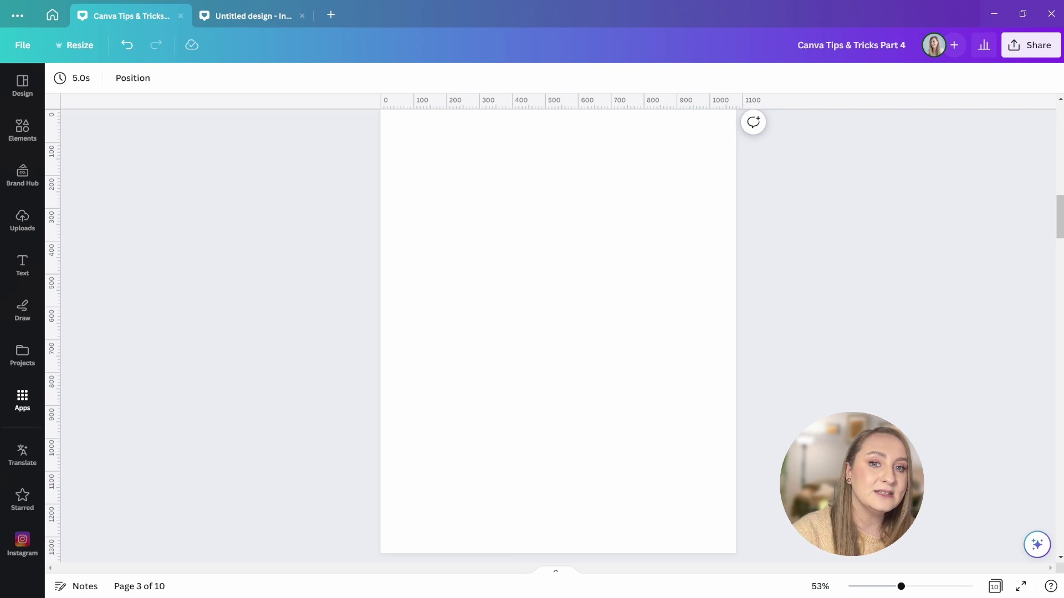
- Generate a portrait Watercolour Text to Image for 'abstract light blue background'
left_click(22, 399)
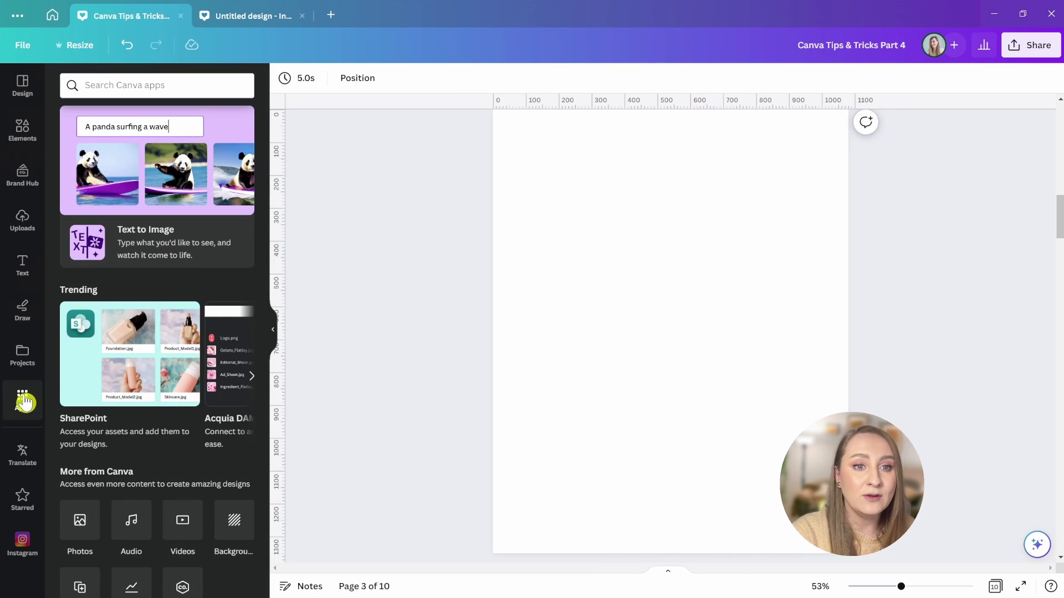
left_click(147, 180)
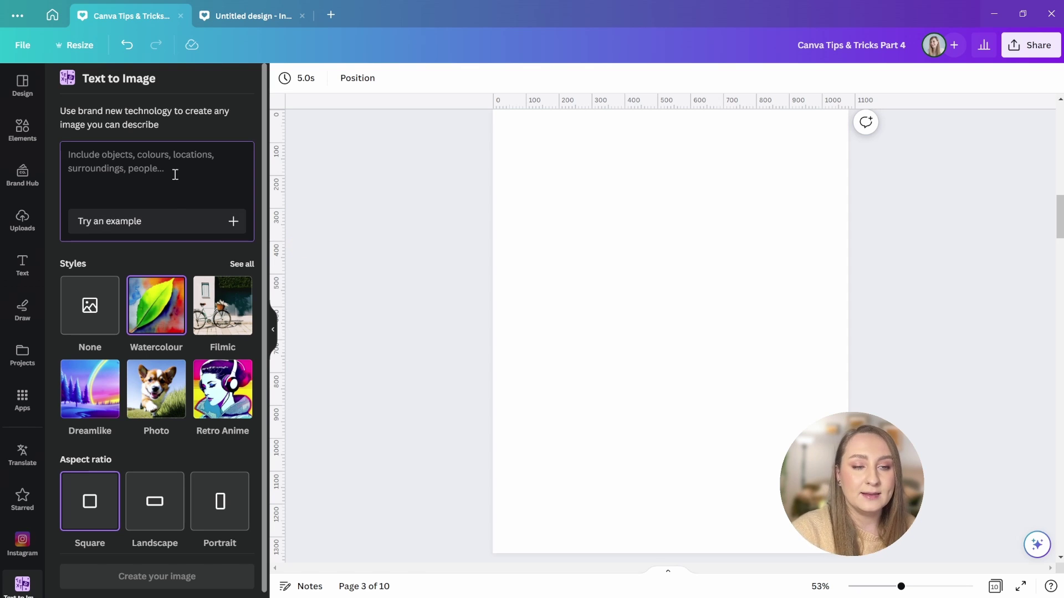
type("abstract light blue background")
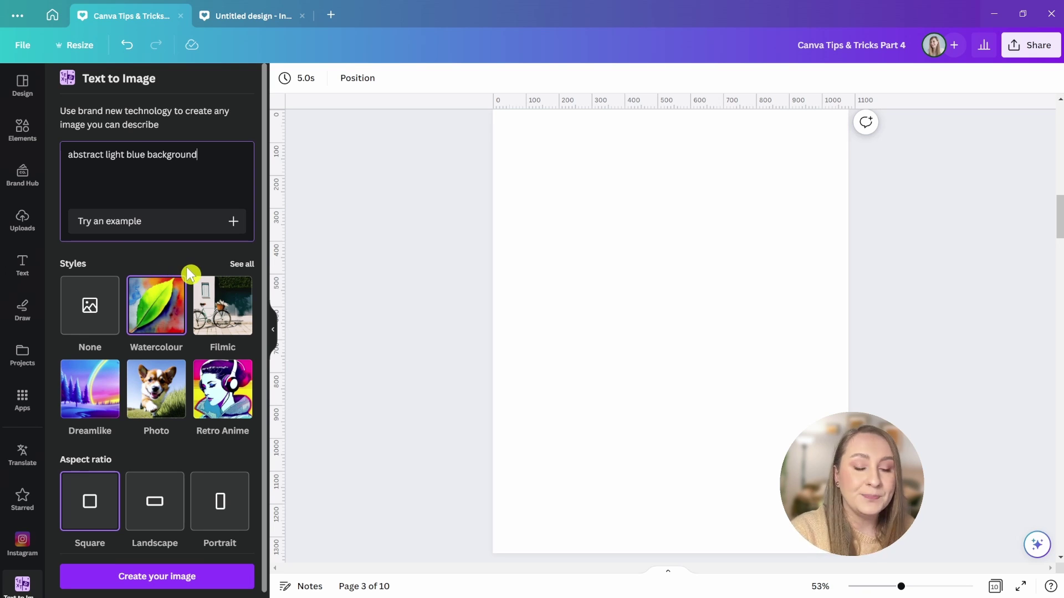
left_click(237, 265)
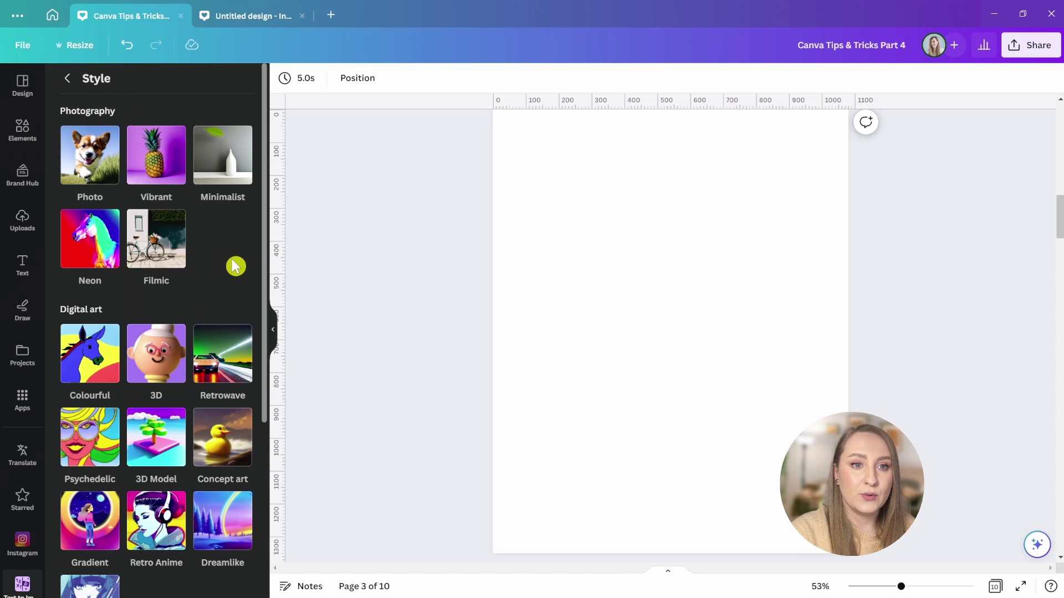
scroll(166, 265, "down", 2)
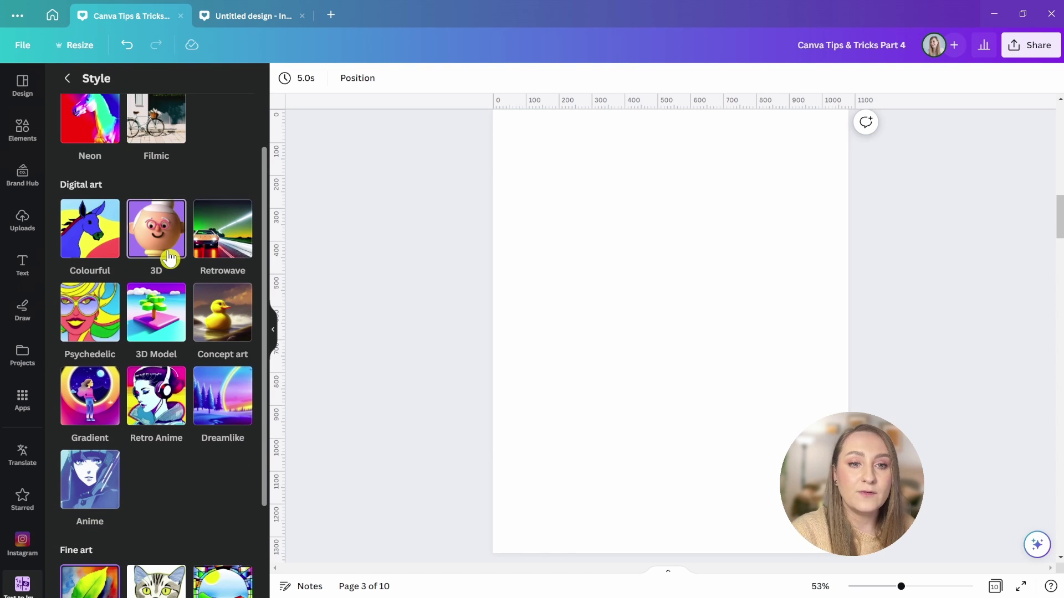
scroll(166, 265, "down", 2)
left_click(96, 475)
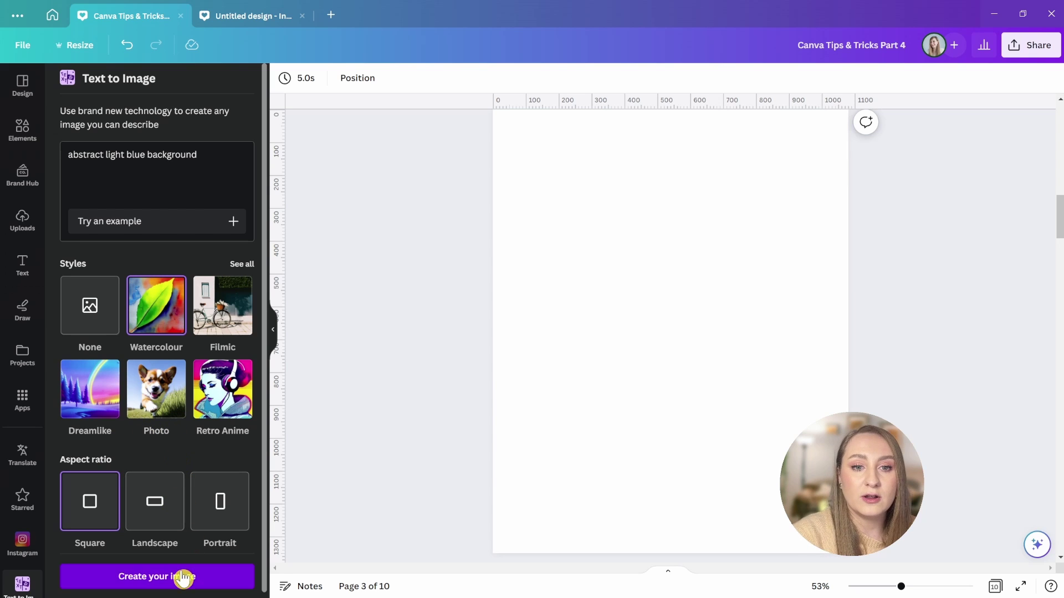
left_click(220, 502)
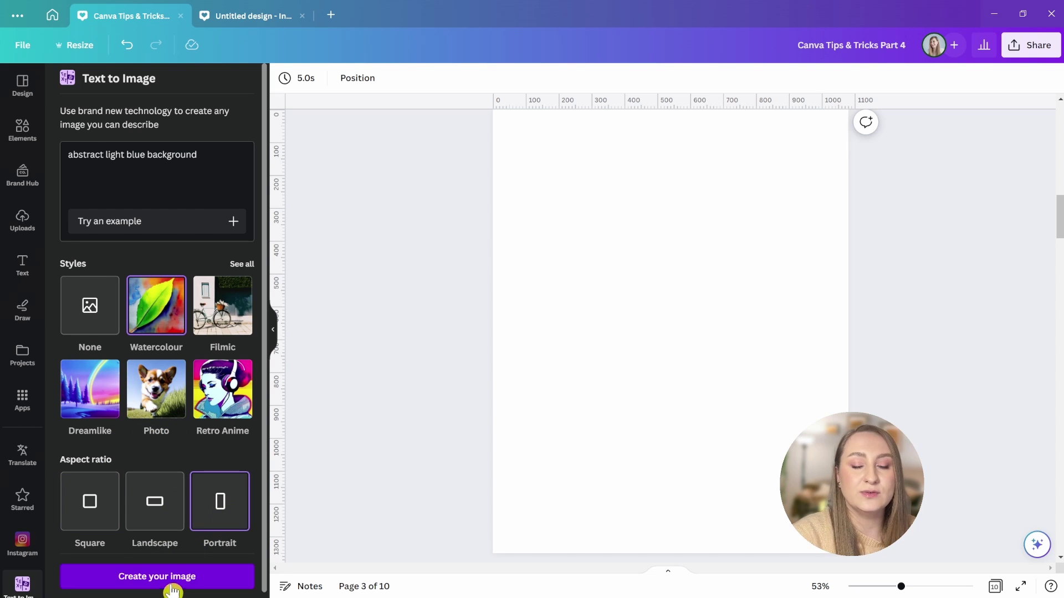
left_click(165, 582)
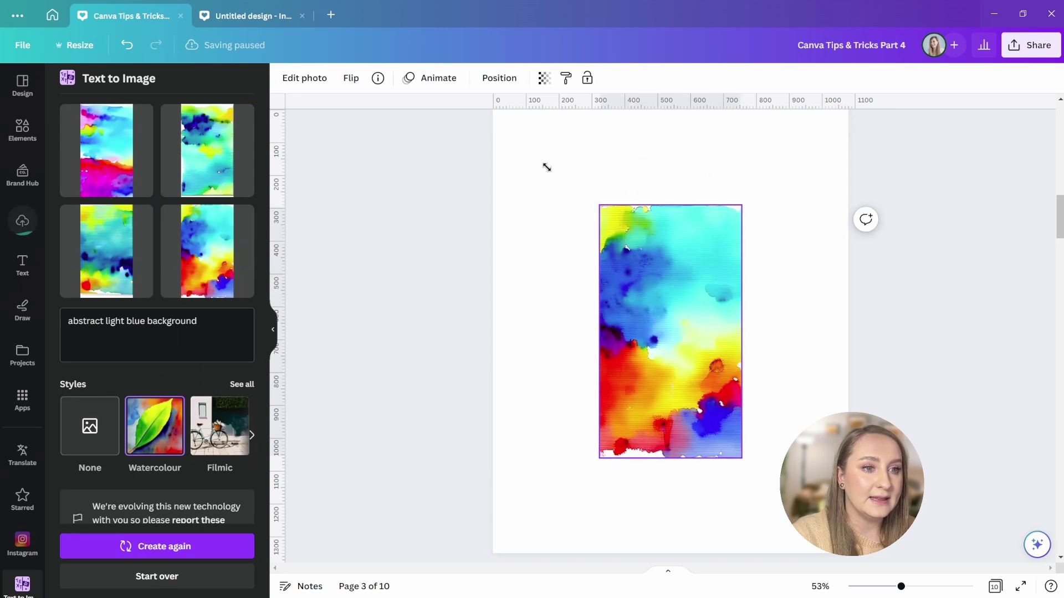
- Enlarge and fade the watercolour image to pastel tones, then delete it
left_click_drag(592, 199, 360, 88)
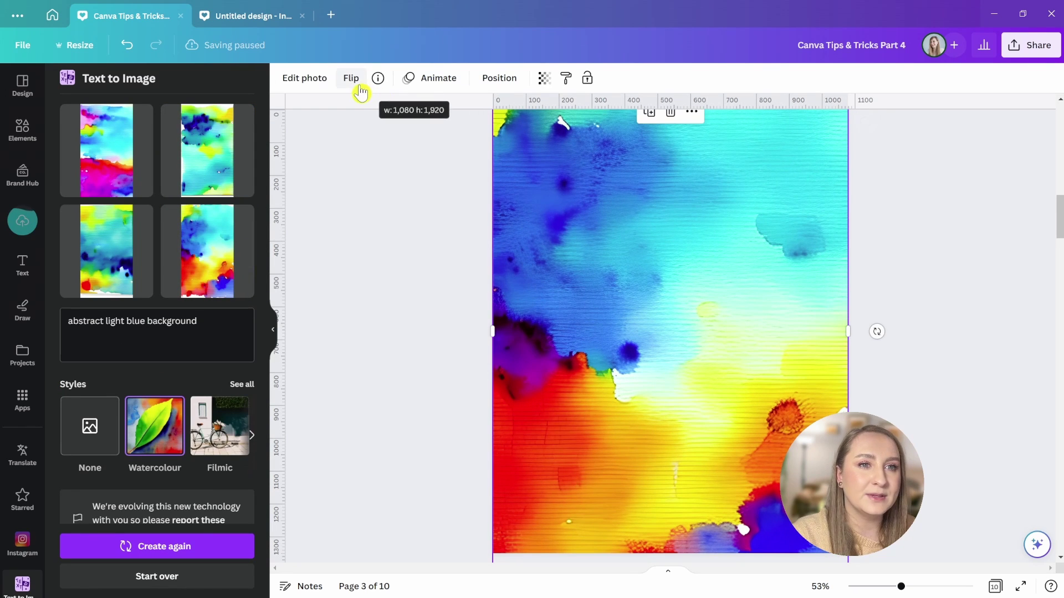
left_click(499, 78)
left_click(543, 78)
left_click_drag(504, 119, 458, 125)
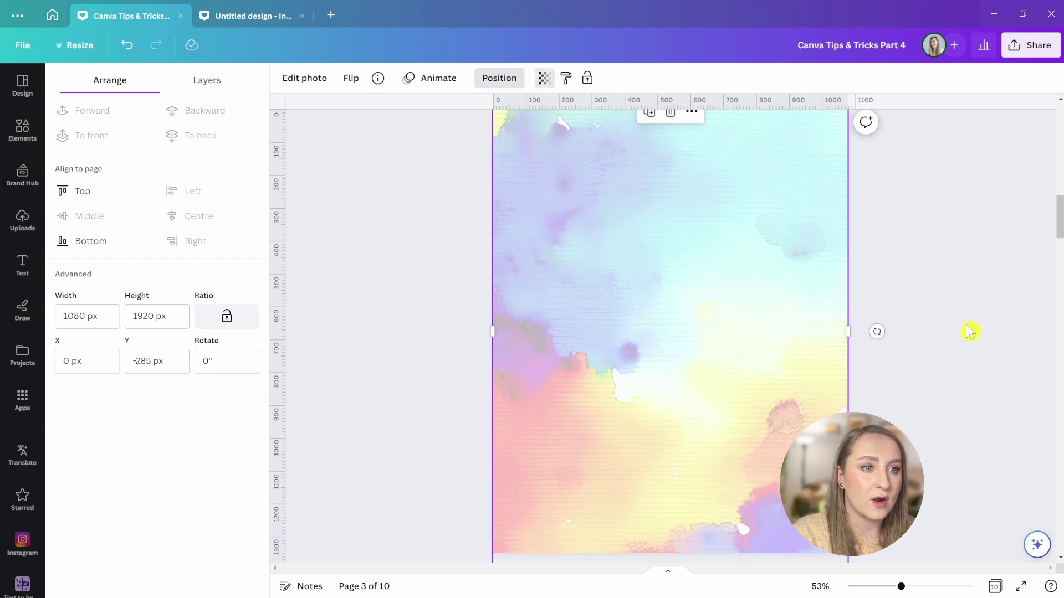
key("Delete")
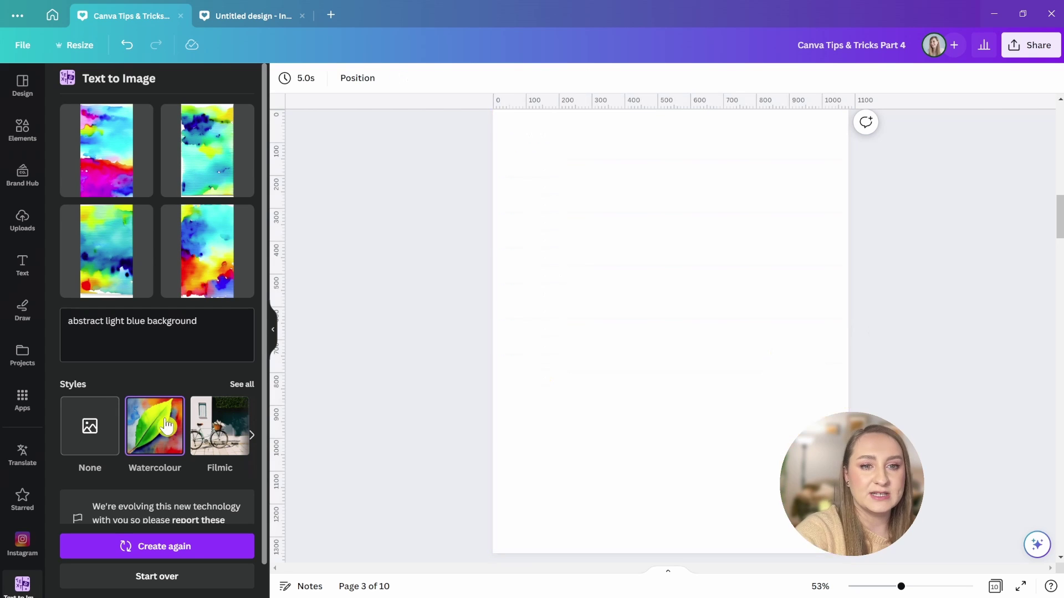
- Regenerate in 3D style, try the wavy blue image, then place the purple sphere on page 3
left_click(242, 383)
left_click(158, 360)
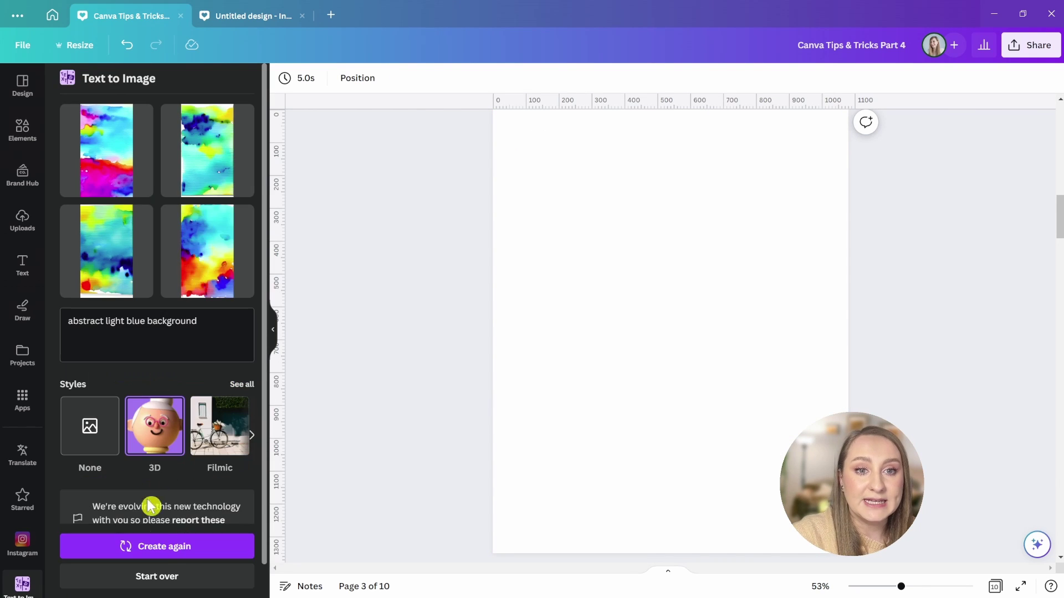
left_click(164, 547)
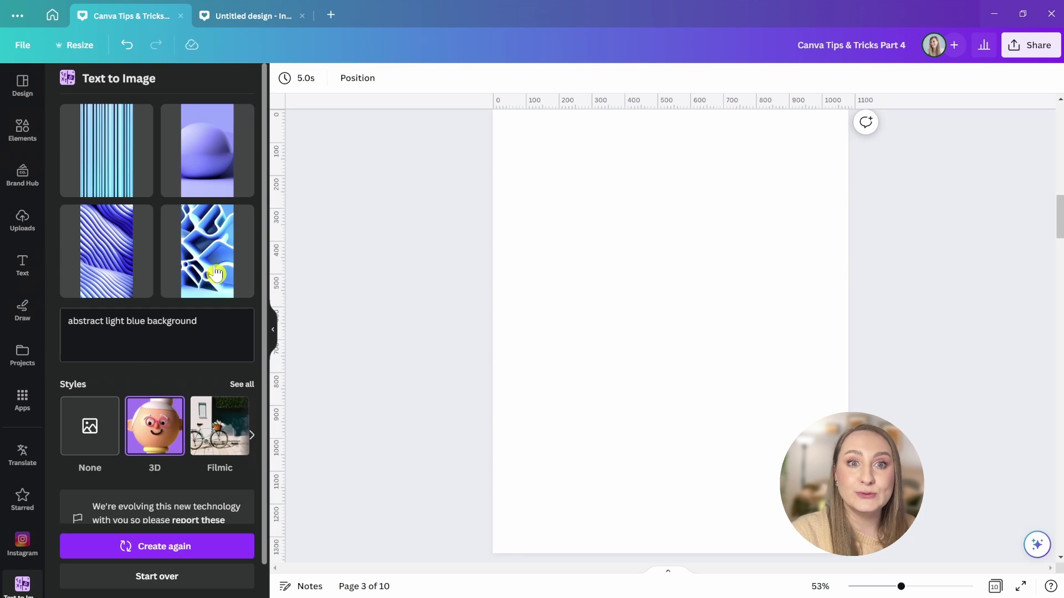
left_click(108, 276)
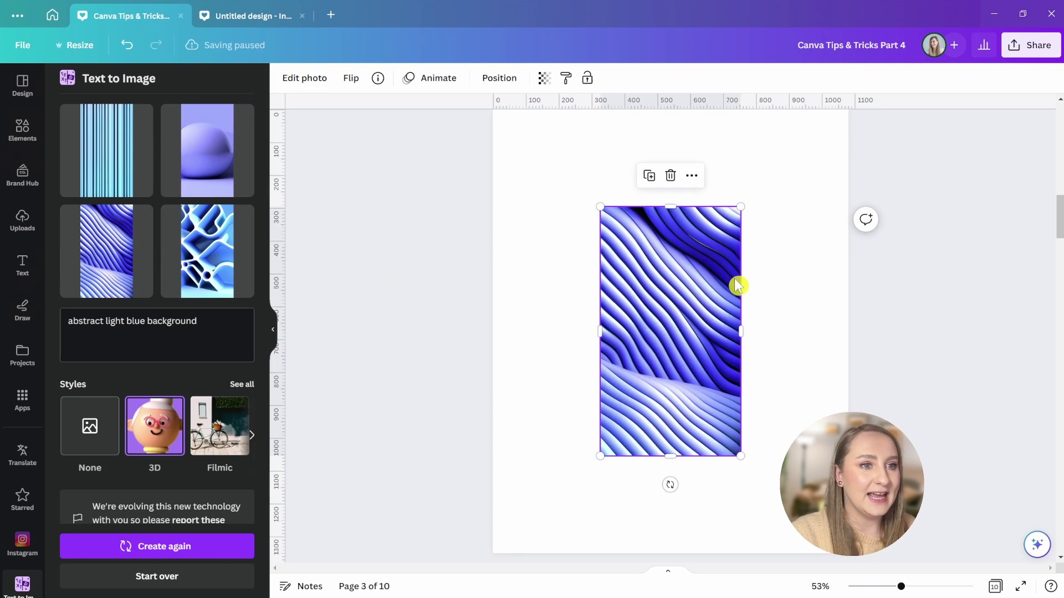
left_click_drag(671, 324, 563, 223)
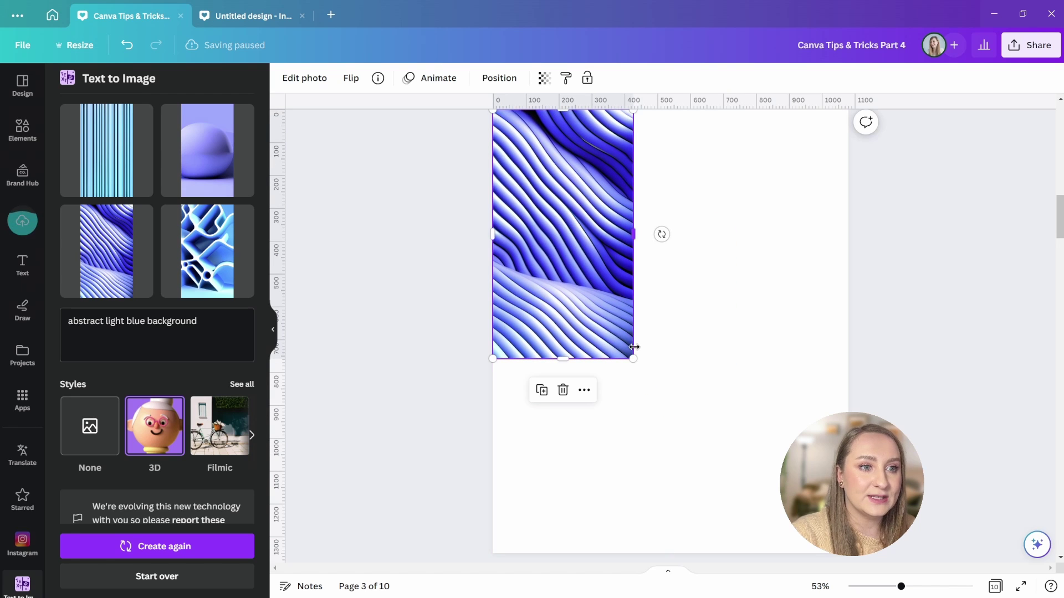
left_click_drag(633, 359, 997, 596)
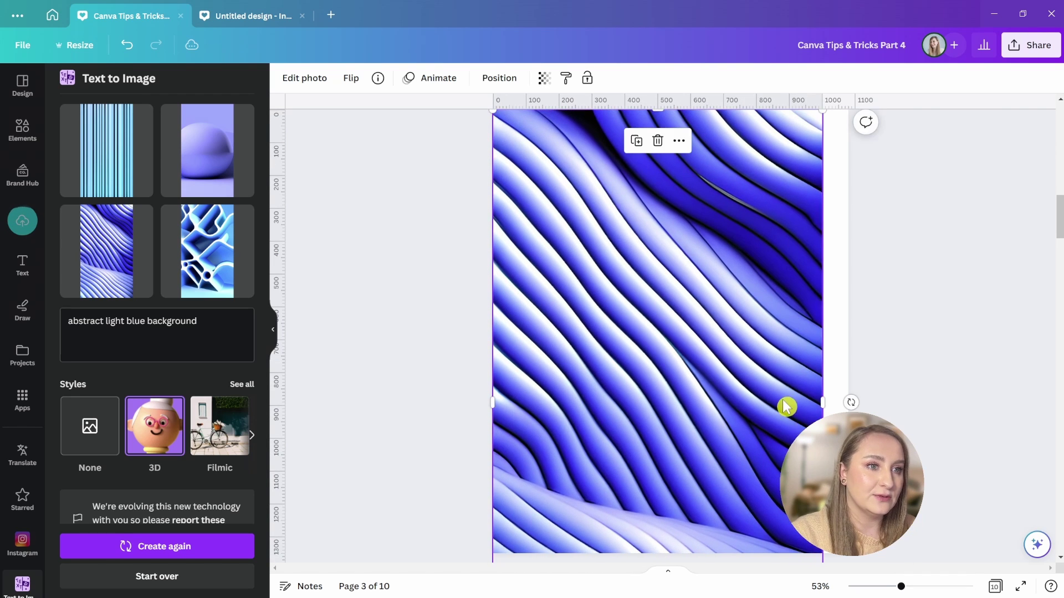
left_click_drag(786, 406, 803, 392)
key("Delete")
left_click_drag(220, 159, 672, 337)
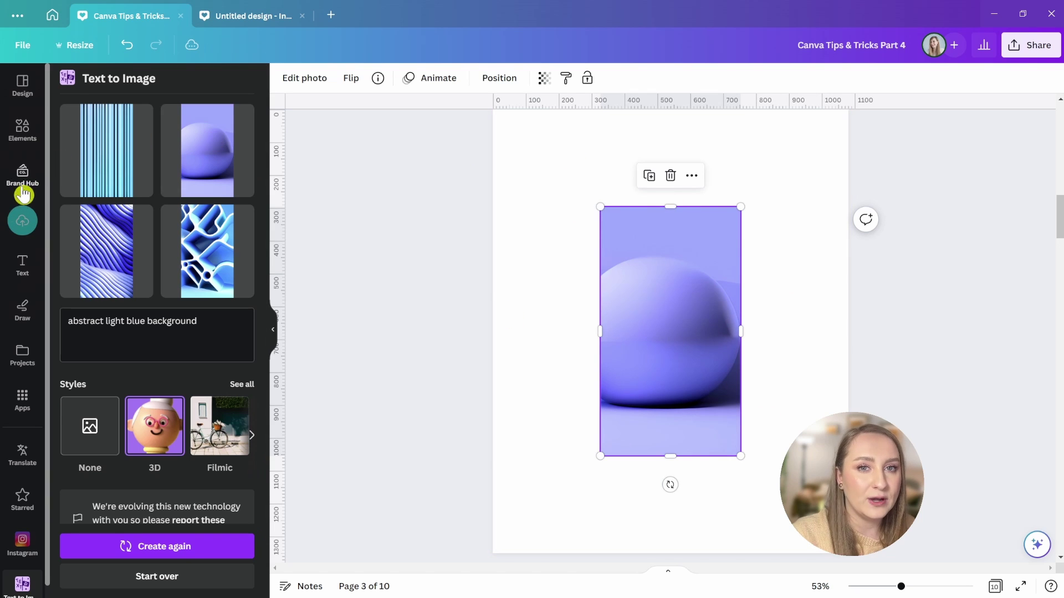
- Delete the sphere from page 3 and drag the pink zigzag upload onto the page 5 flyer
left_click(22, 221)
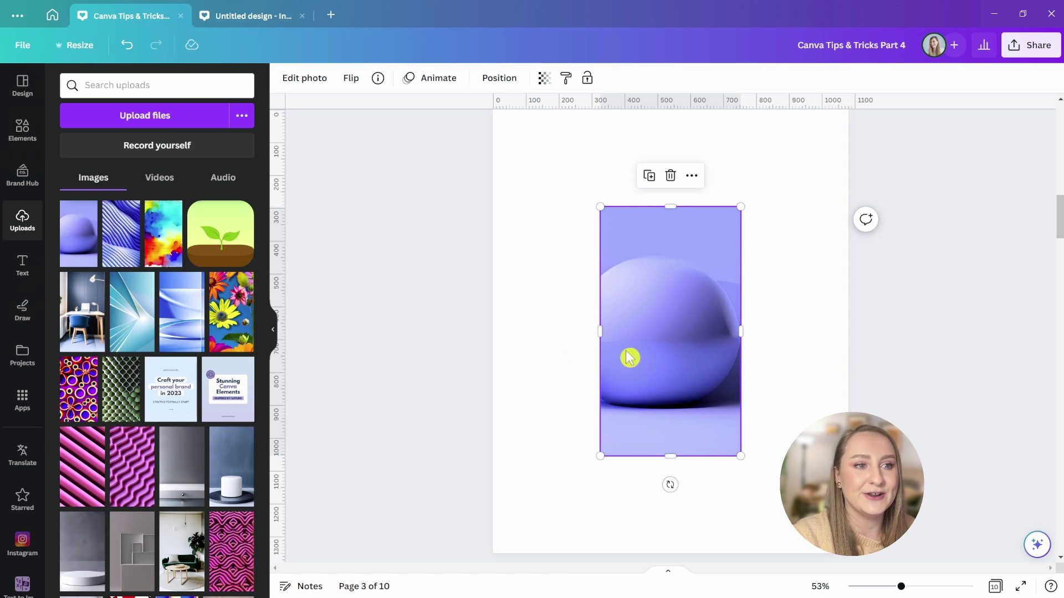
key("Delete")
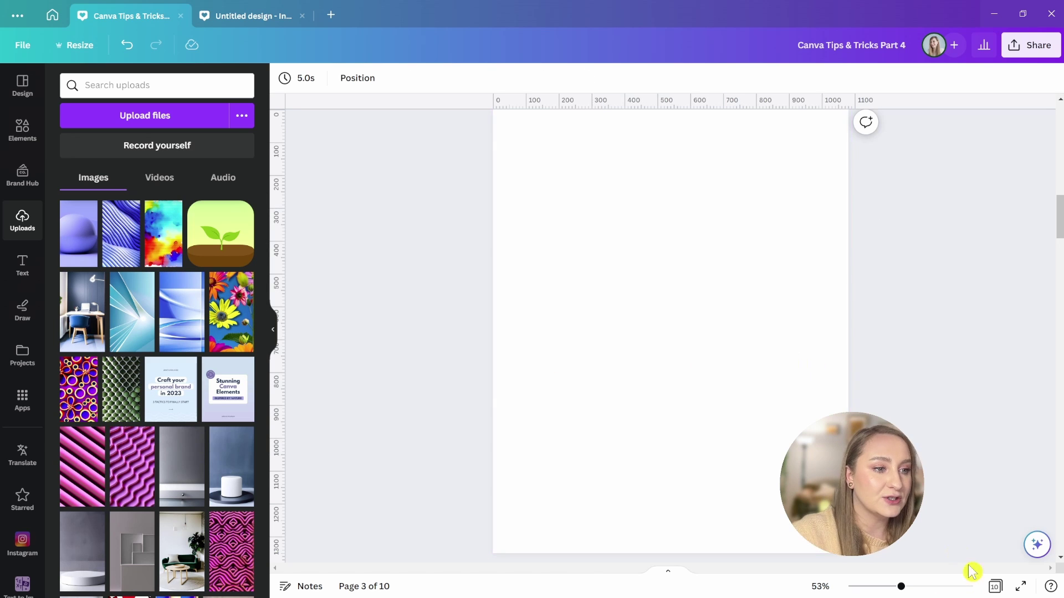
scroll(920, 460, "down", 10)
scroll(870, 394, "down", 6)
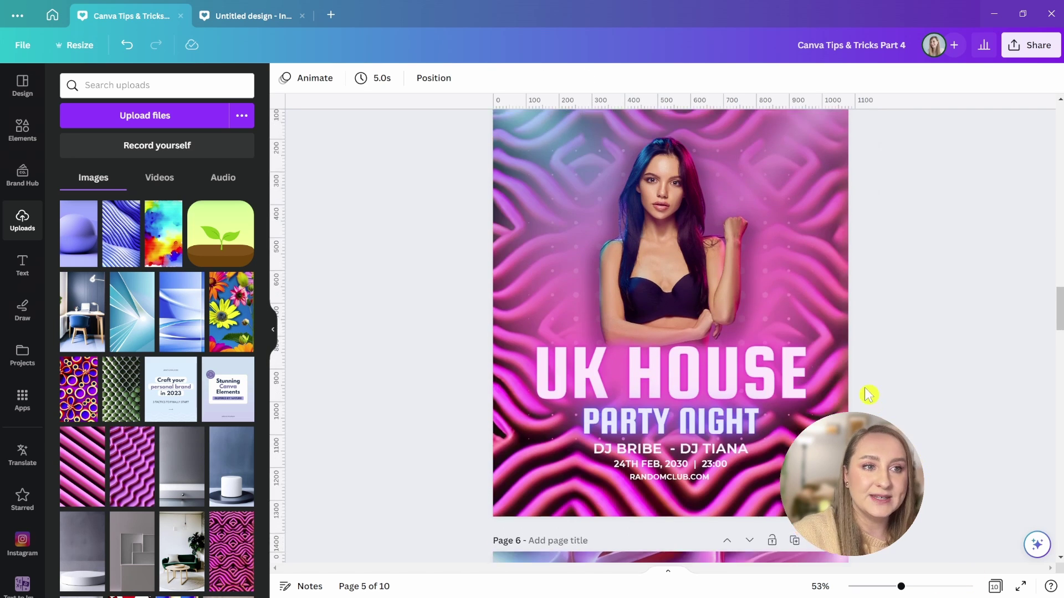
scroll(499, 316, "up", 3)
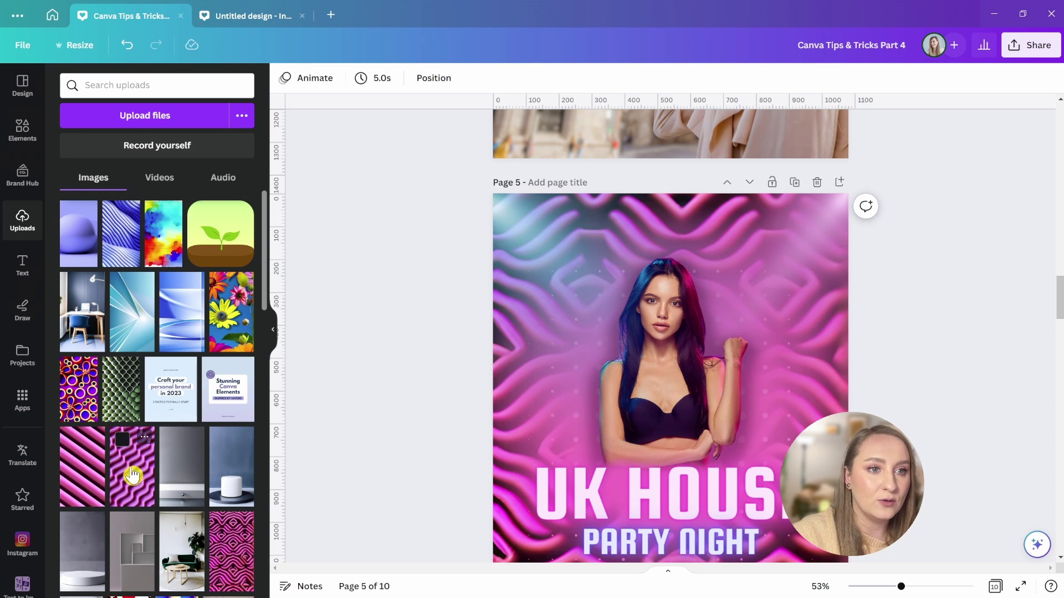
left_click_drag(230, 554, 819, 351)
scroll(776, 368, "down", 5)
scroll(820, 351, "down", 5)
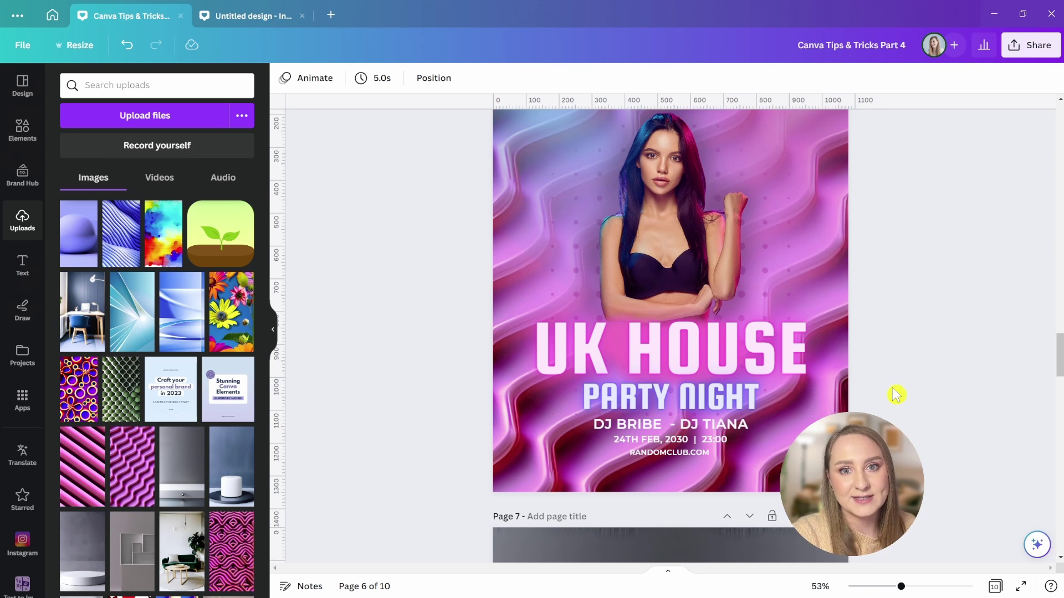
scroll(896, 394, "up", 2)
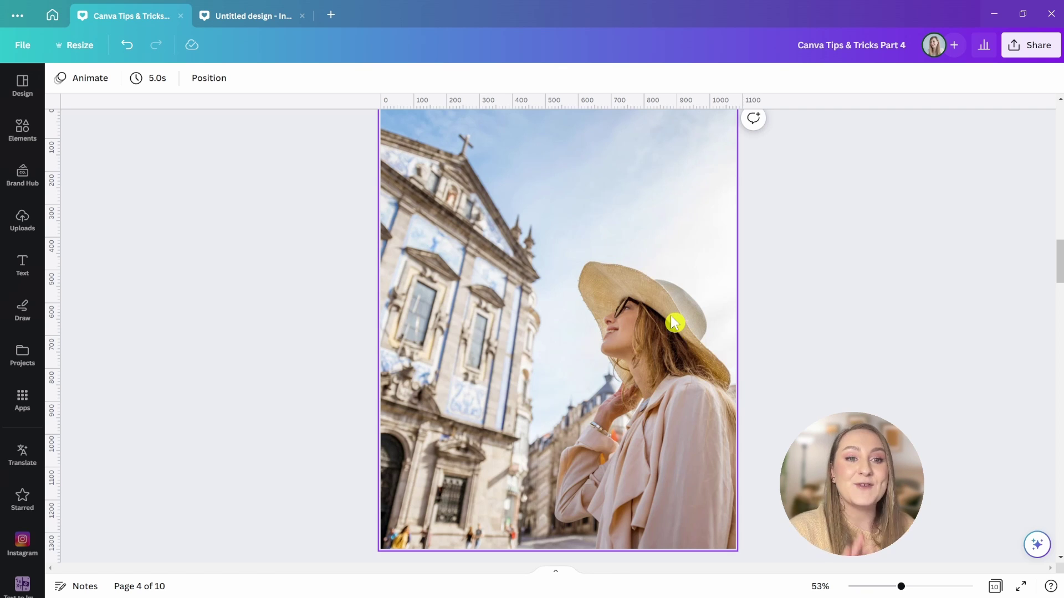
- Limit photo adjustments to the Background area and set its Sharpness to -100
left_click(674, 323)
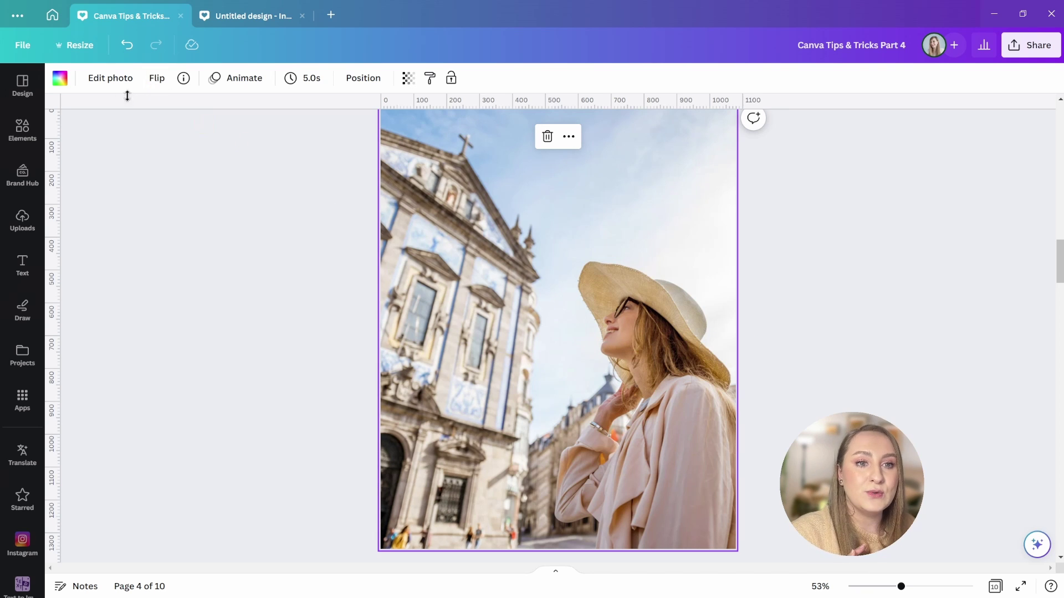
left_click(101, 78)
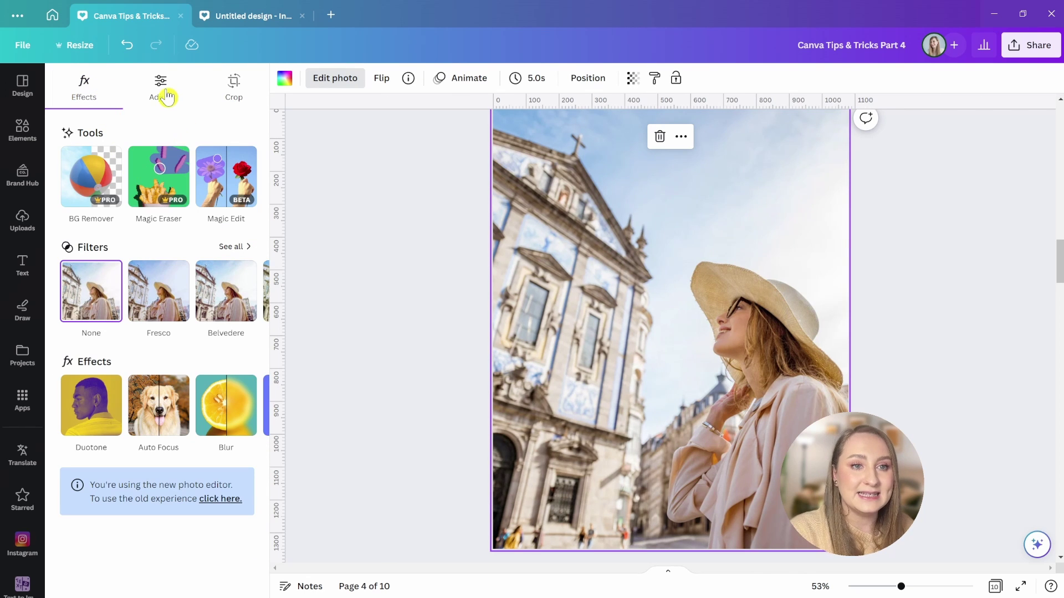
left_click(166, 96)
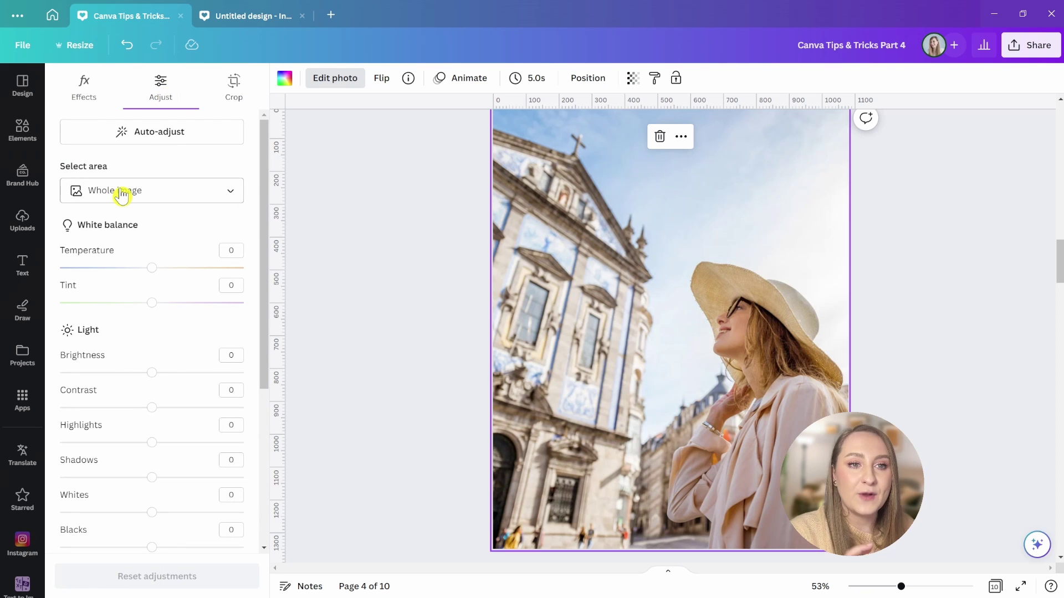
left_click(122, 194)
left_click(114, 276)
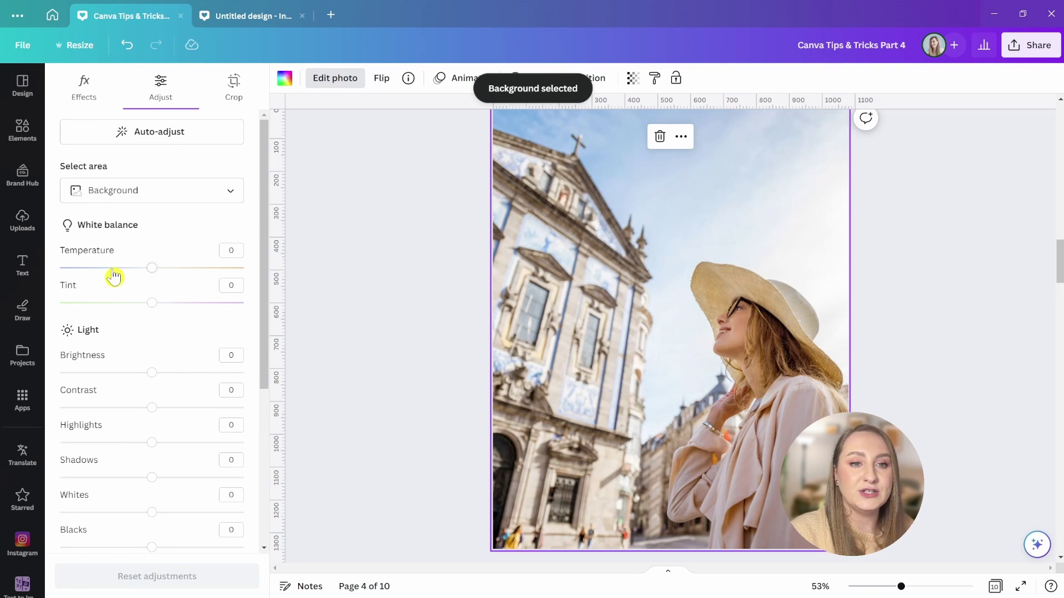
scroll(106, 278, "down", 5)
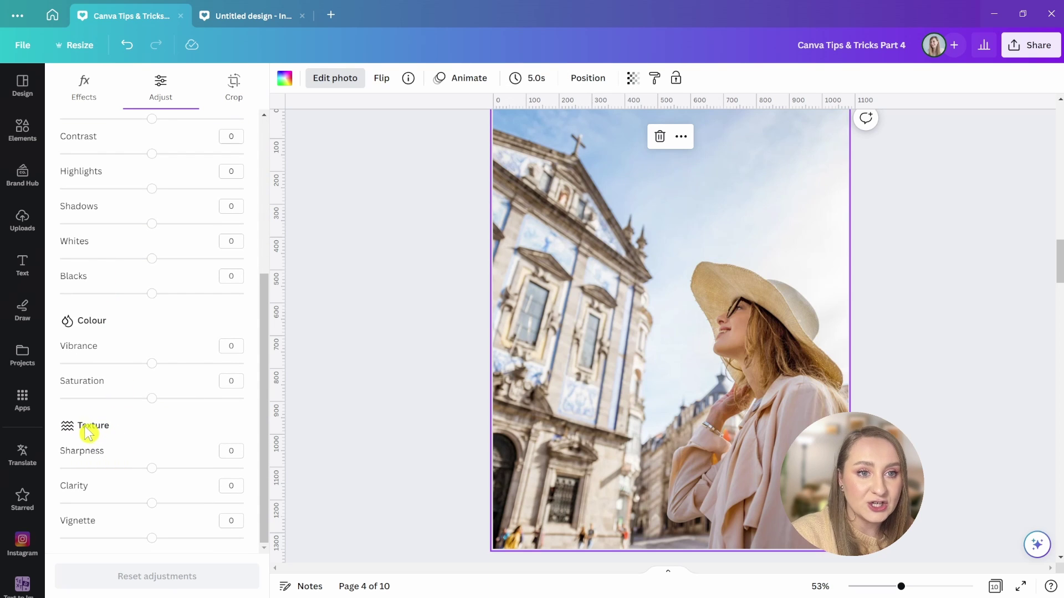
left_click_drag(153, 469, 54, 482)
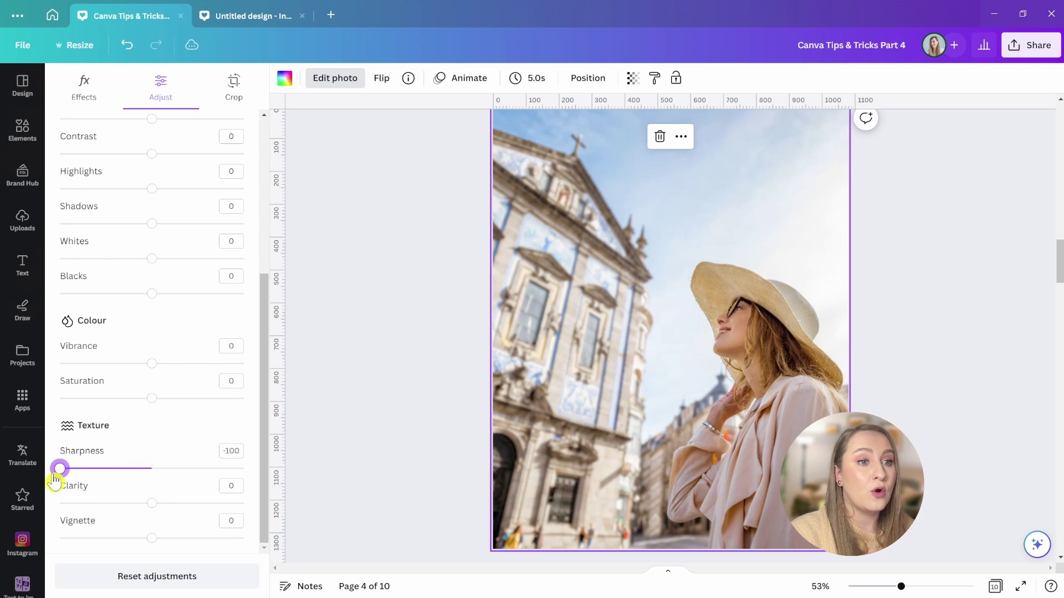
left_click(435, 360)
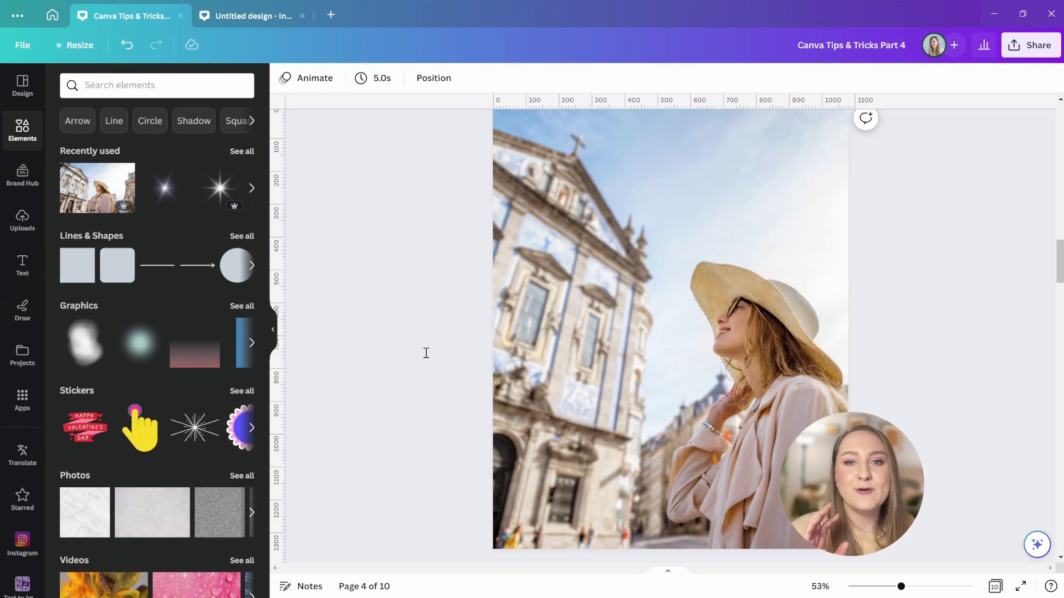
- Add a second copy of the church photo, align it over the original, and restore full opacity
left_click(97, 188)
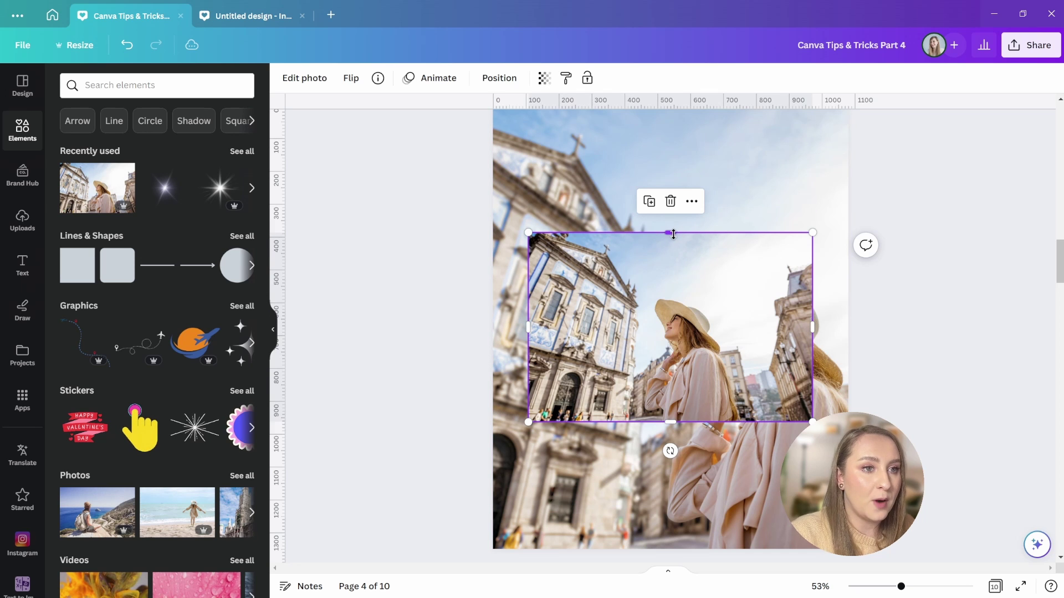
left_click_drag(670, 232, 667, 105)
left_click(544, 78)
left_click_drag(506, 130, 465, 131)
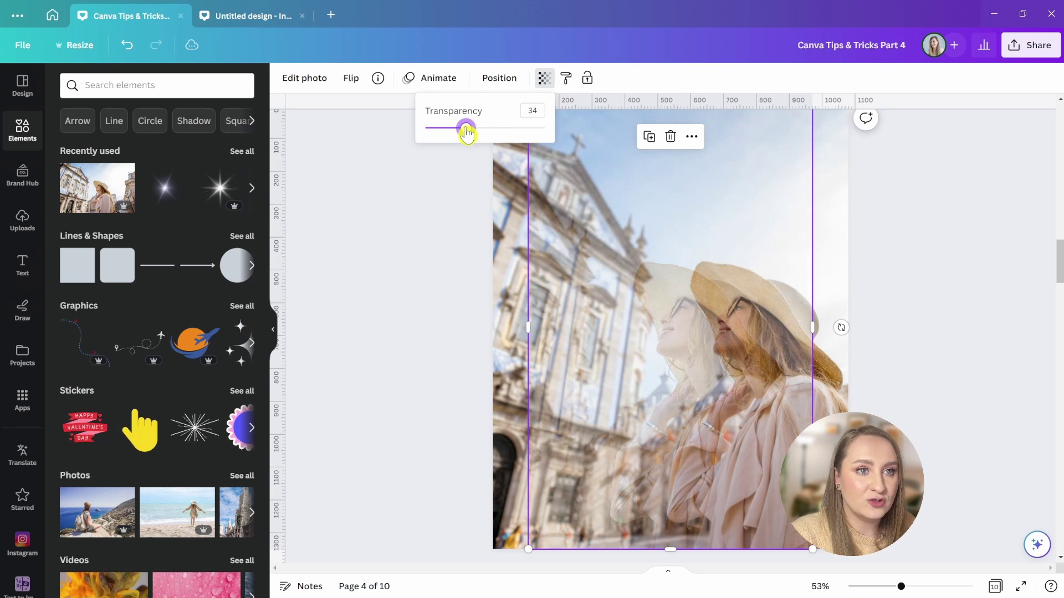
left_click(696, 355)
left_click_drag(695, 355, 750, 357)
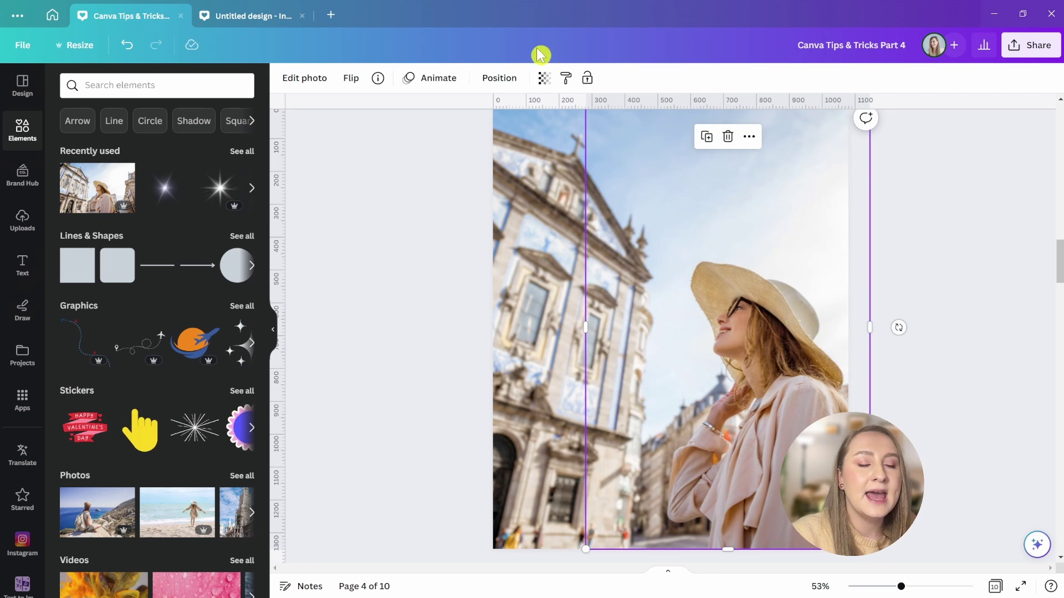
left_click(544, 77)
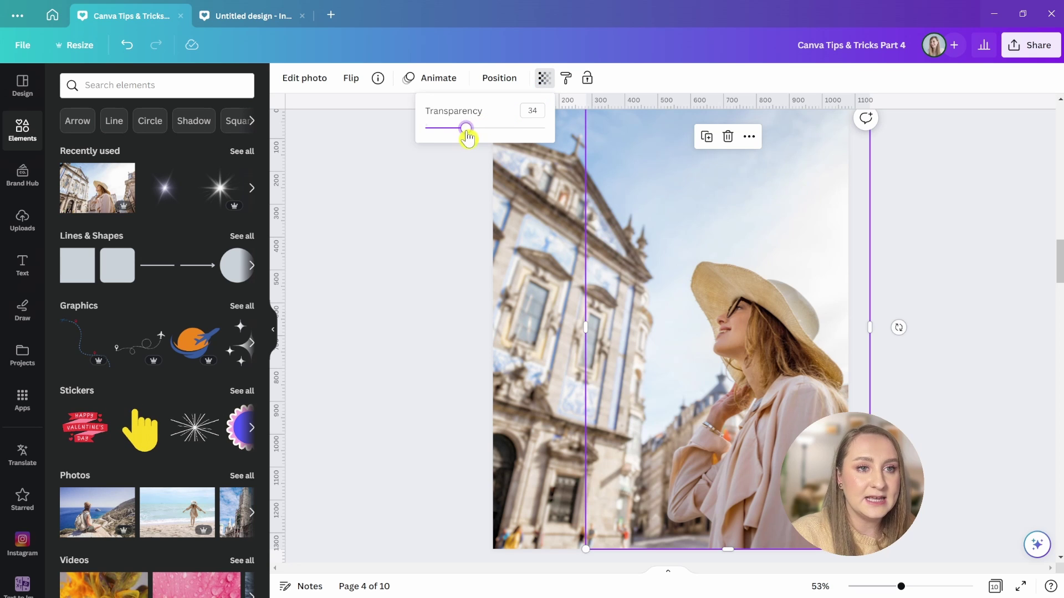
left_click_drag(465, 127, 567, 146)
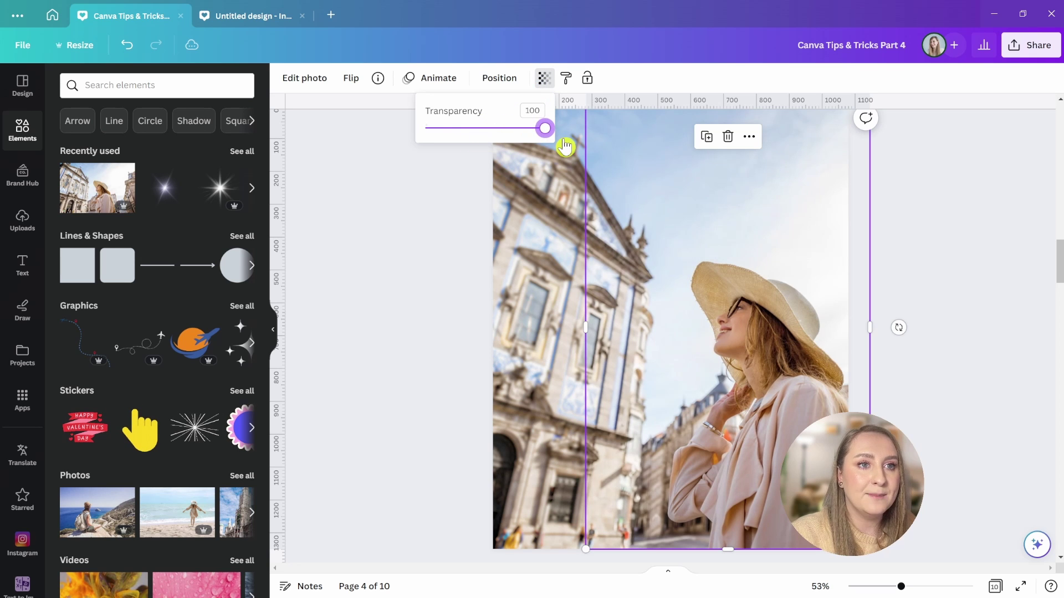
- Remove the copy's background and crop its left edge toward the woman
left_click(302, 83)
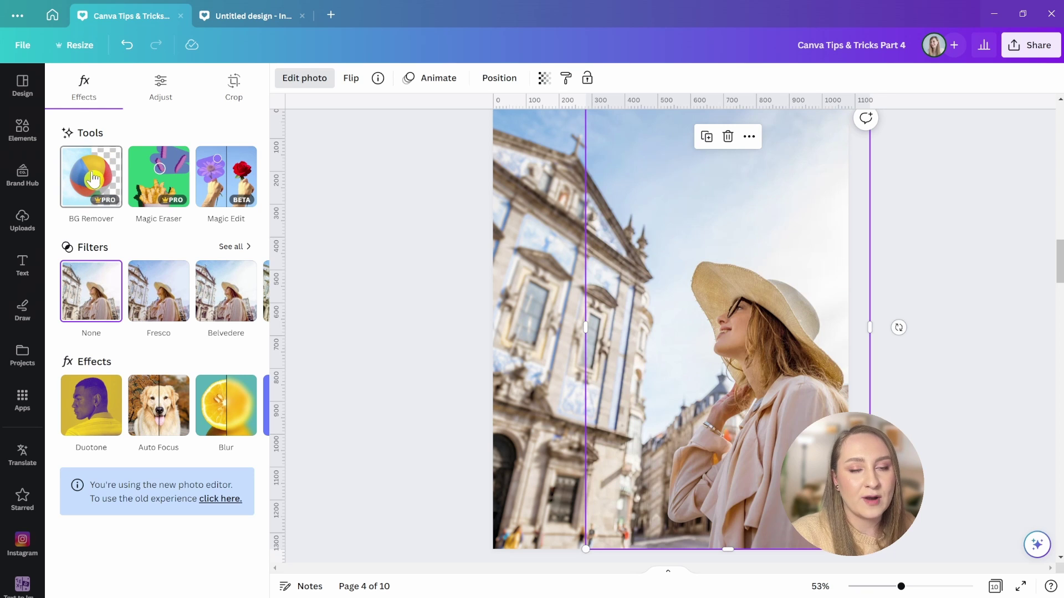
left_click(93, 187)
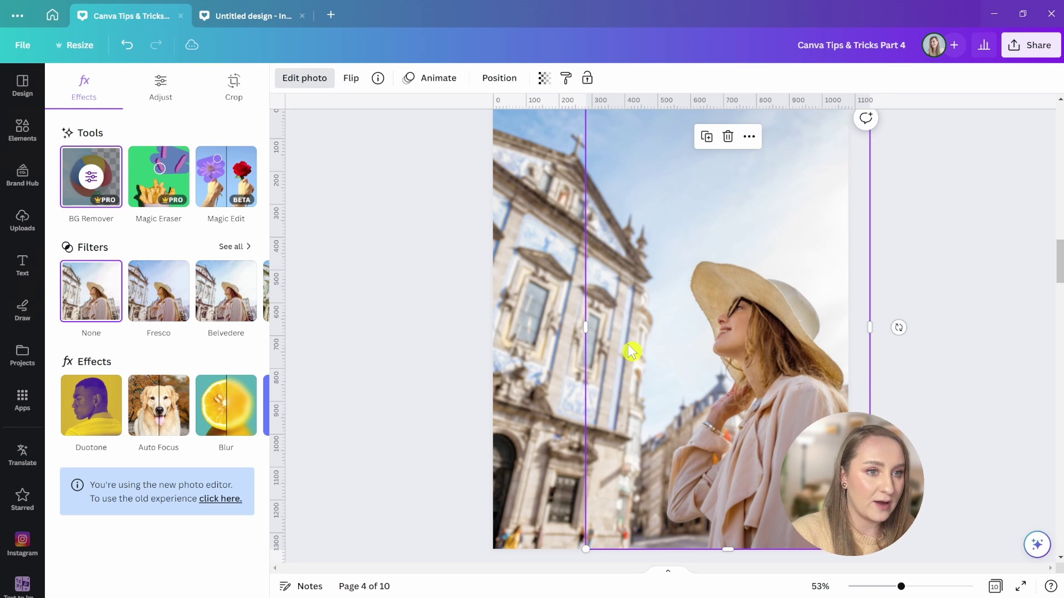
left_click(584, 331)
double_click(588, 335)
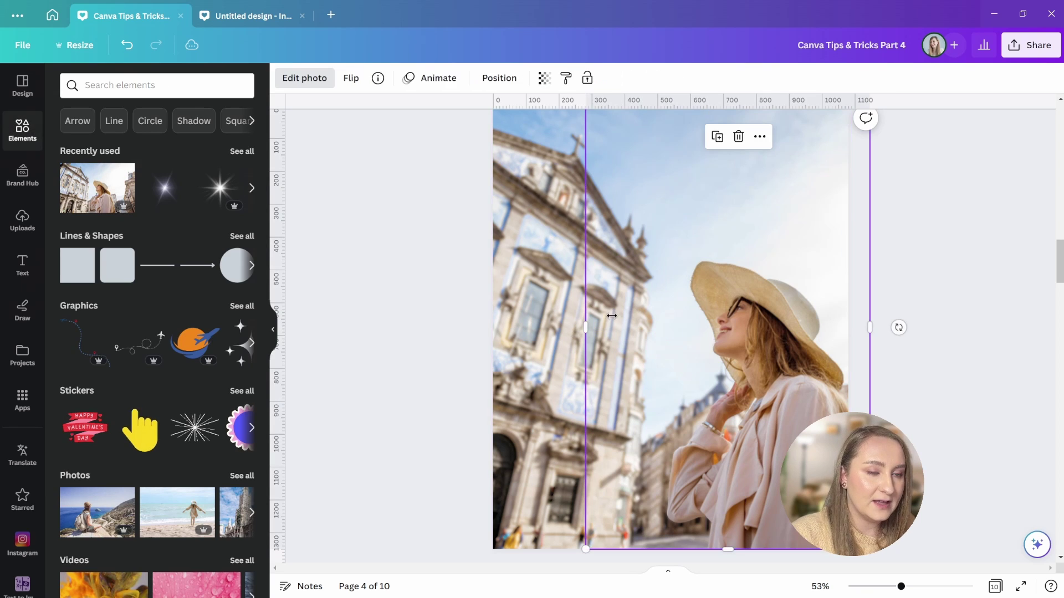
left_click(352, 512)
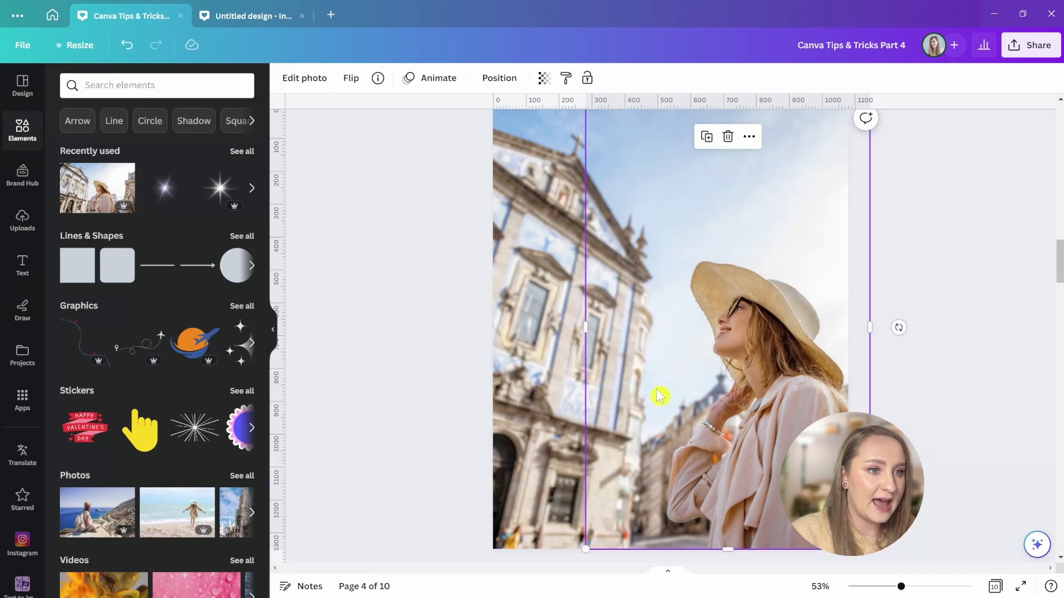
left_click_drag(583, 324, 643, 327)
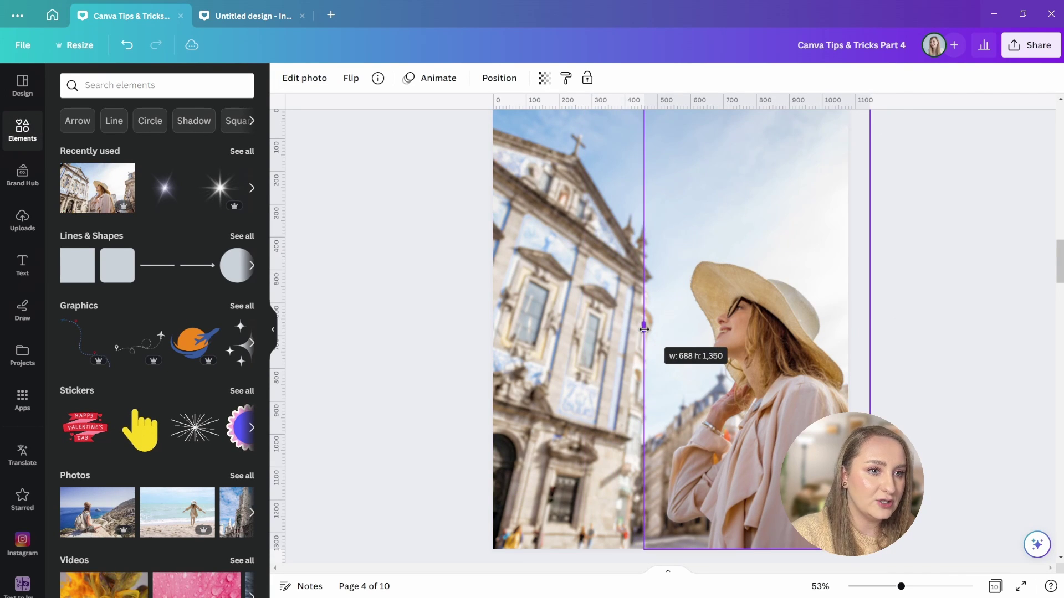
left_click(598, 352)
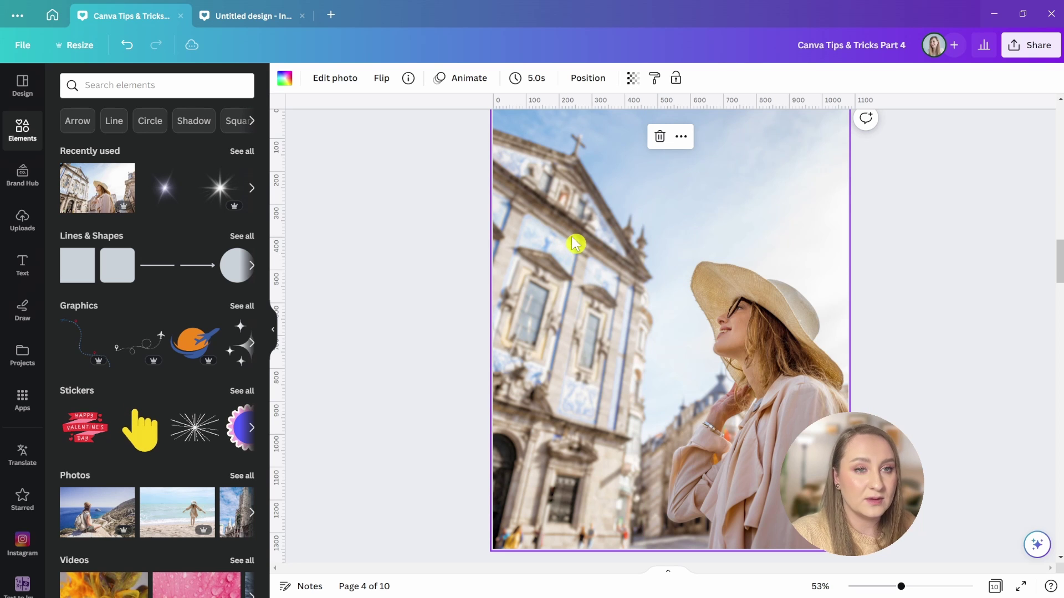
- Apply a Blur effect at intensity 8 to page 4's background photo behind the cutout
left_click(338, 79)
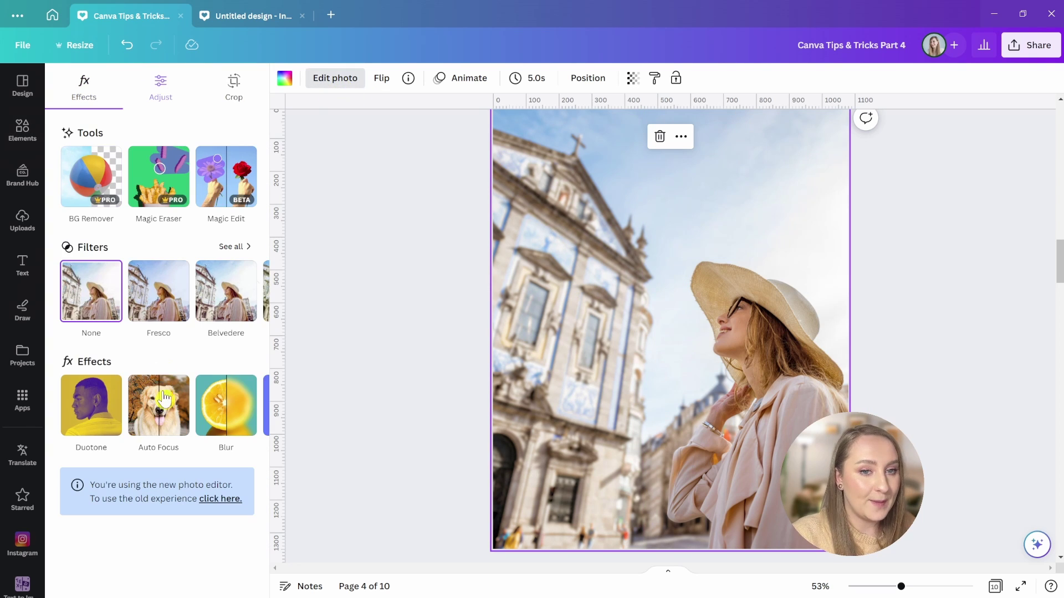
left_click(208, 420)
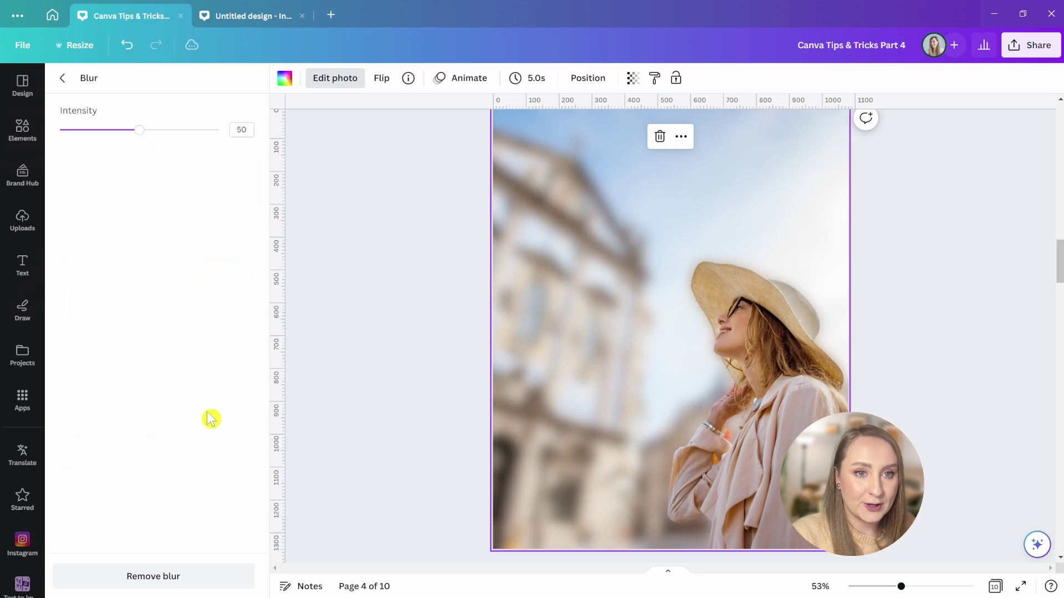
left_click_drag(138, 134, 74, 149)
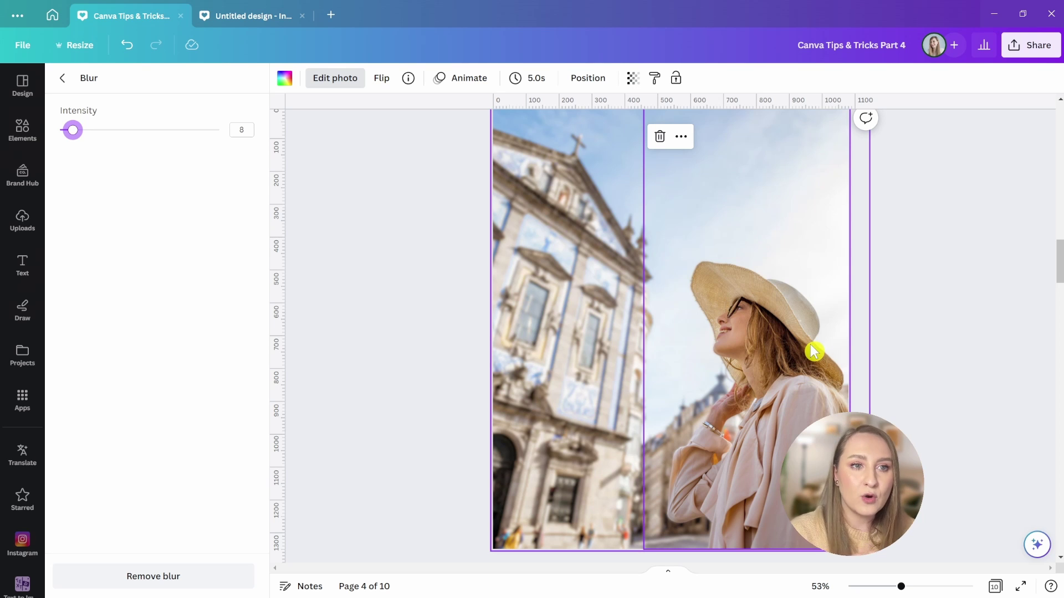
left_click(931, 344)
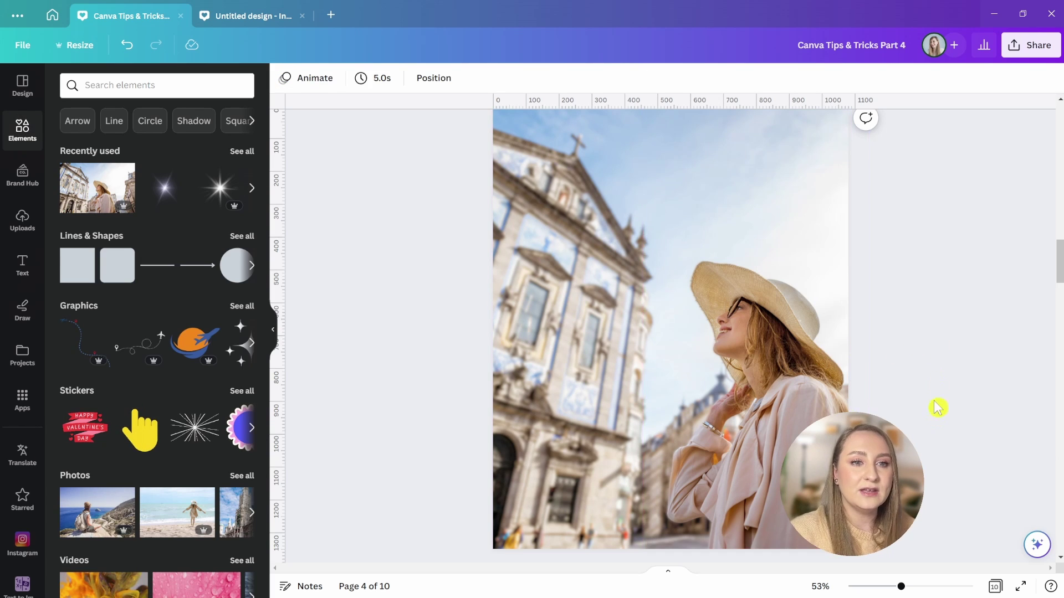
- Add the recently used photo to the page and drag it down and to the right
left_click(129, 200)
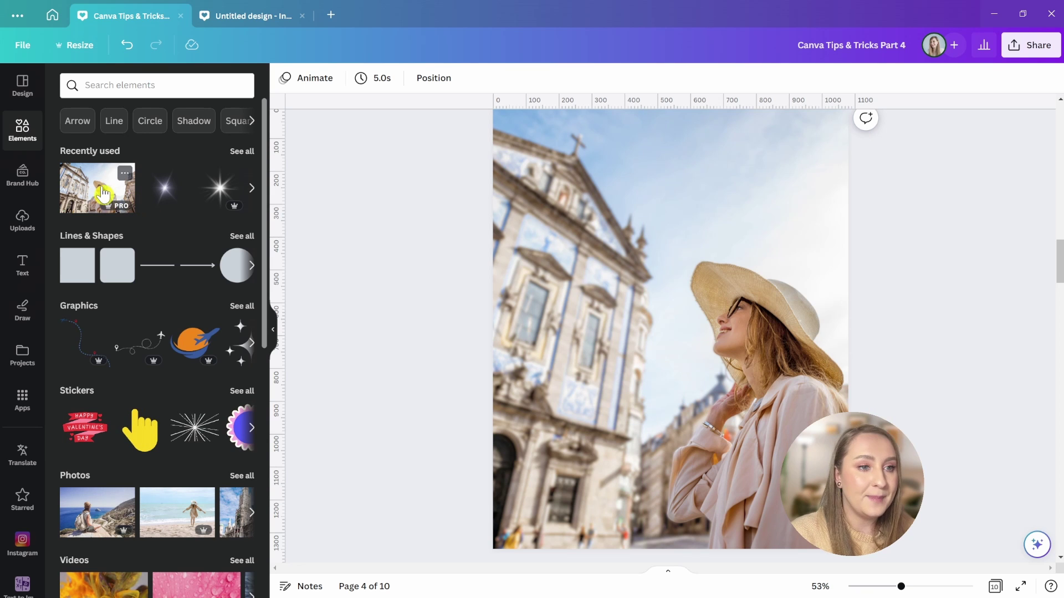
left_click_drag(720, 304, 739, 474)
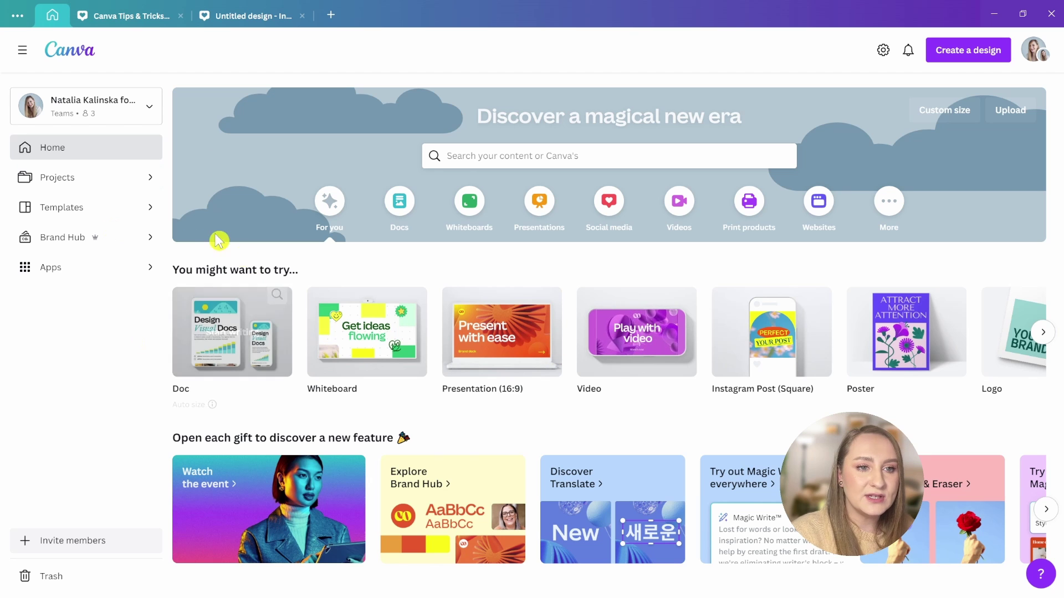
- Open the Product Photos app and select the five bottle photos for bulk editing
left_click(53, 271)
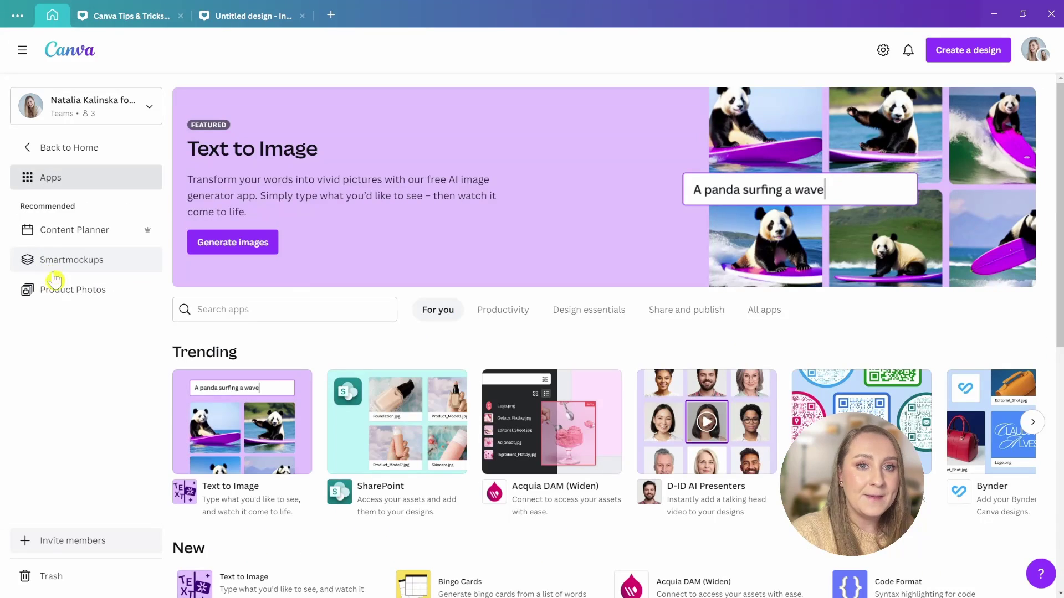
left_click(81, 294)
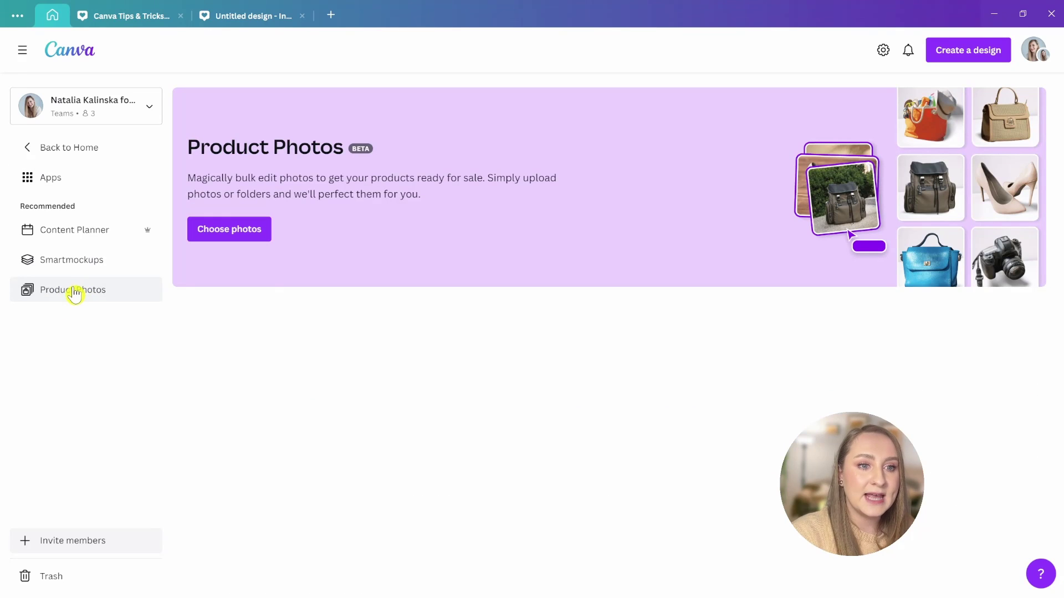
left_click(230, 228)
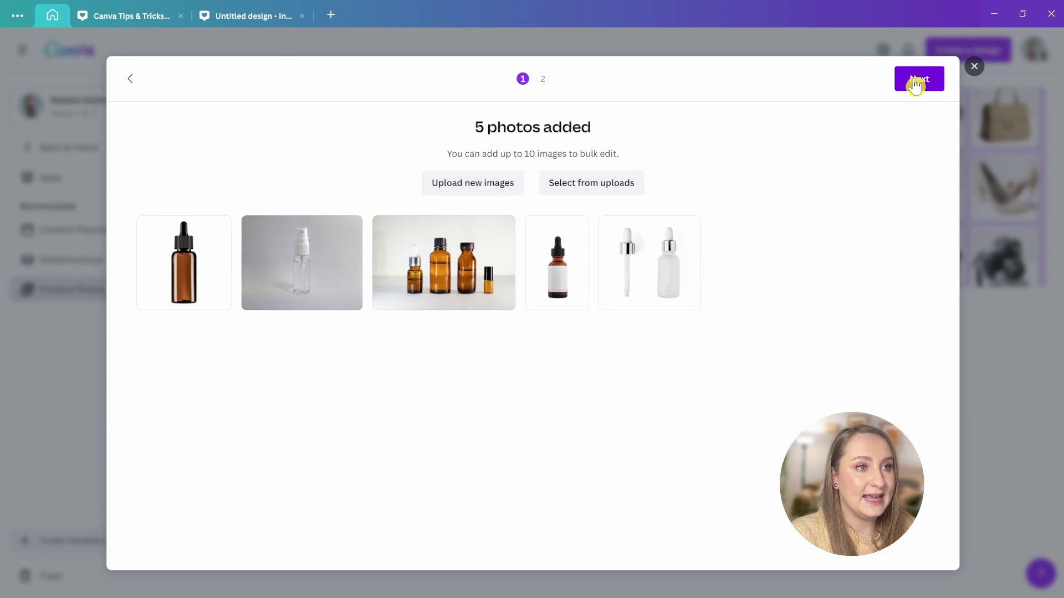
left_click(917, 80)
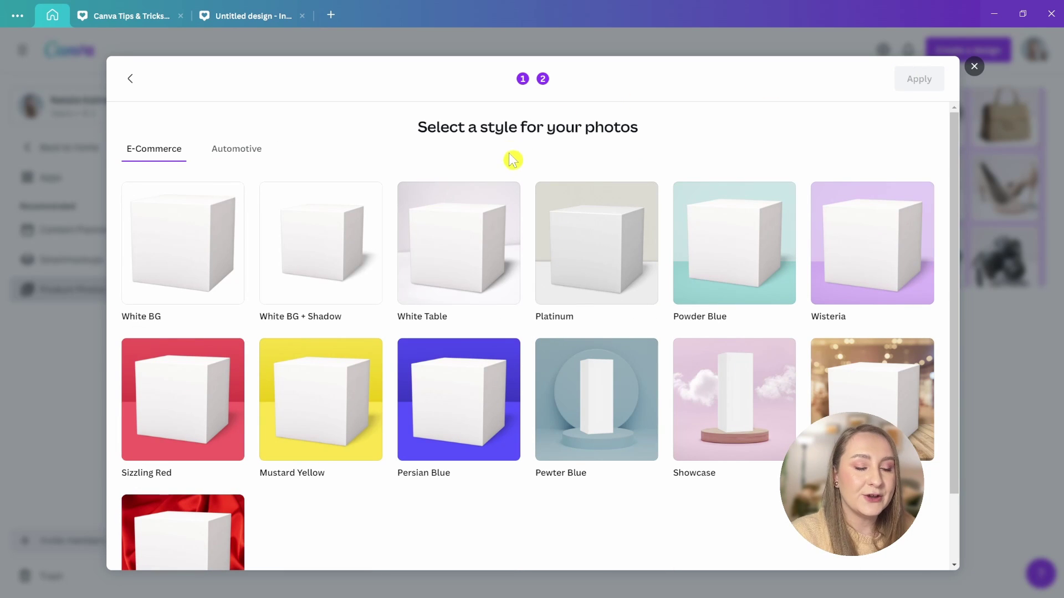
- Apply the Pewter Blue backdrop to all five photos and review the results folder
left_click(601, 416)
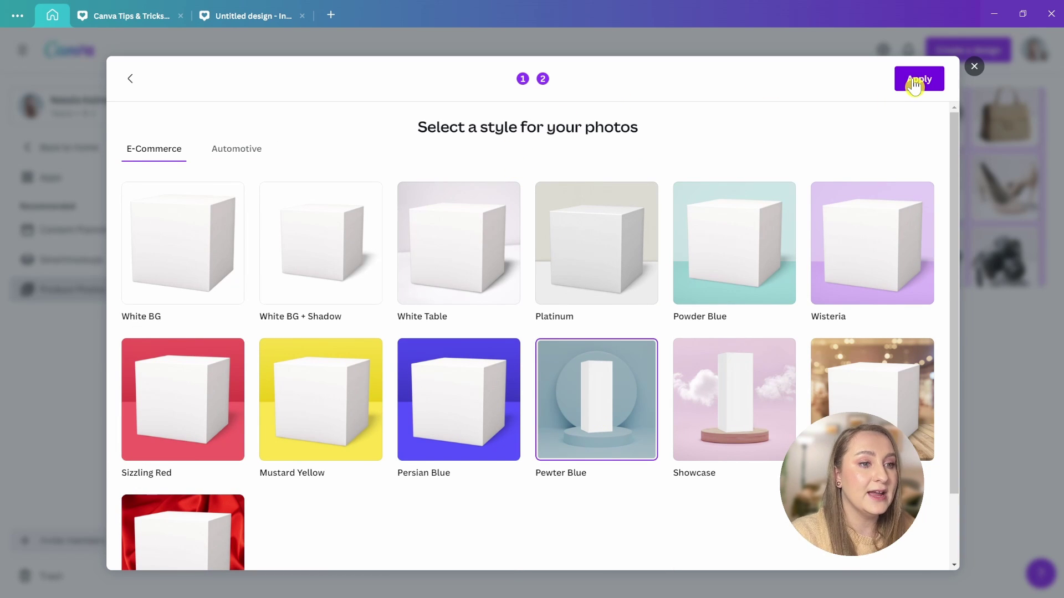
left_click(914, 83)
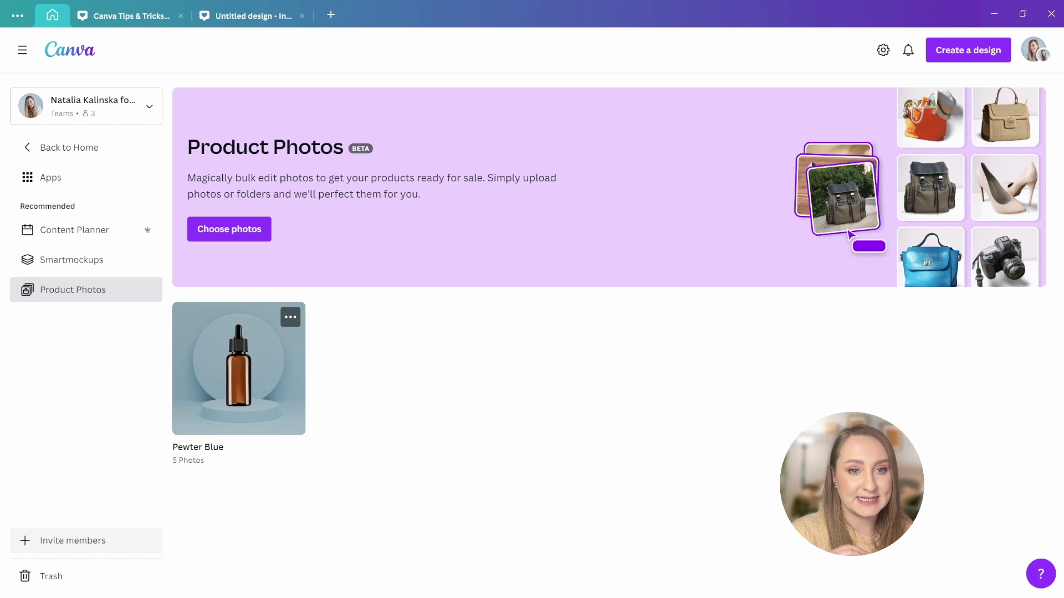
left_click(237, 377)
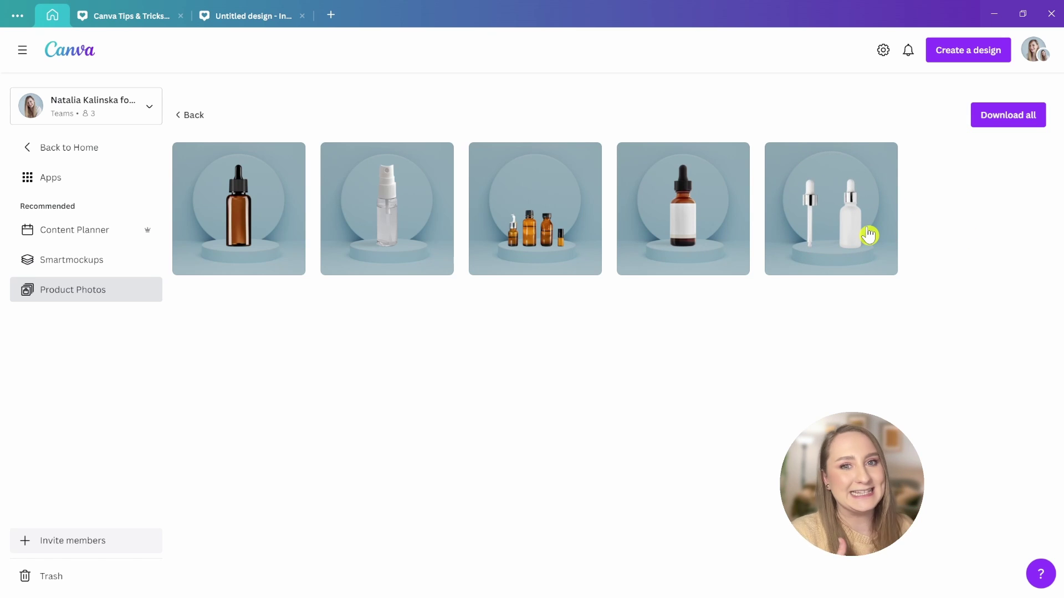
left_click(188, 116)
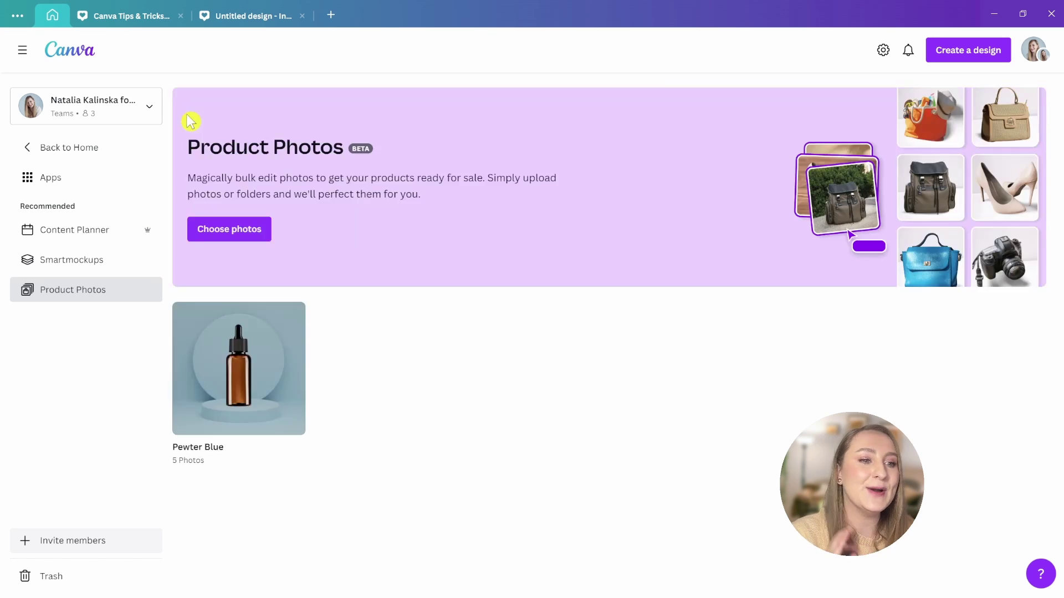
- Batch the car photos onto the Automotive Showroom 2 background style
left_click(242, 233)
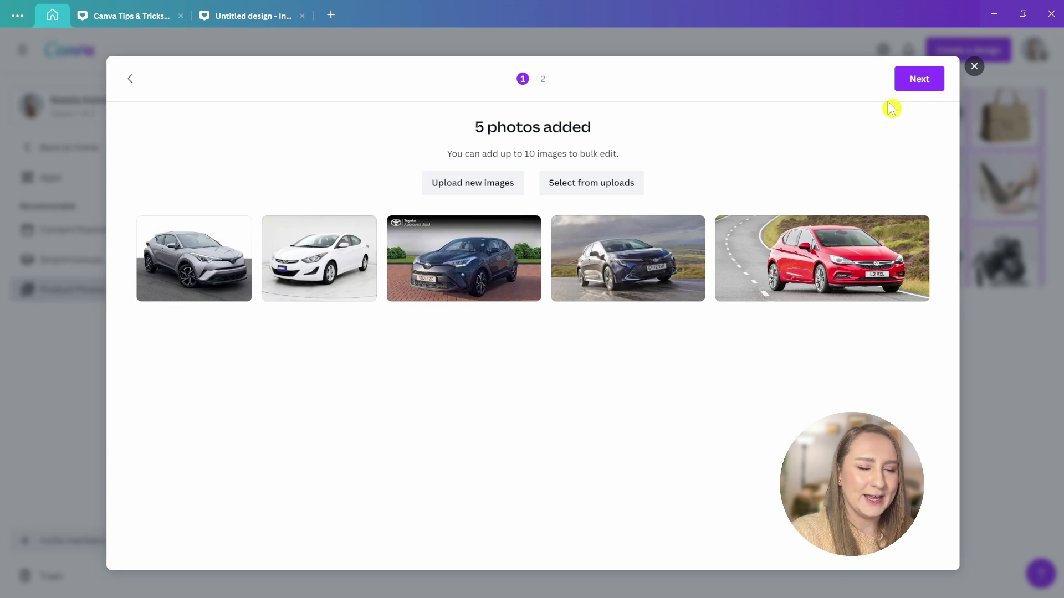
left_click(917, 79)
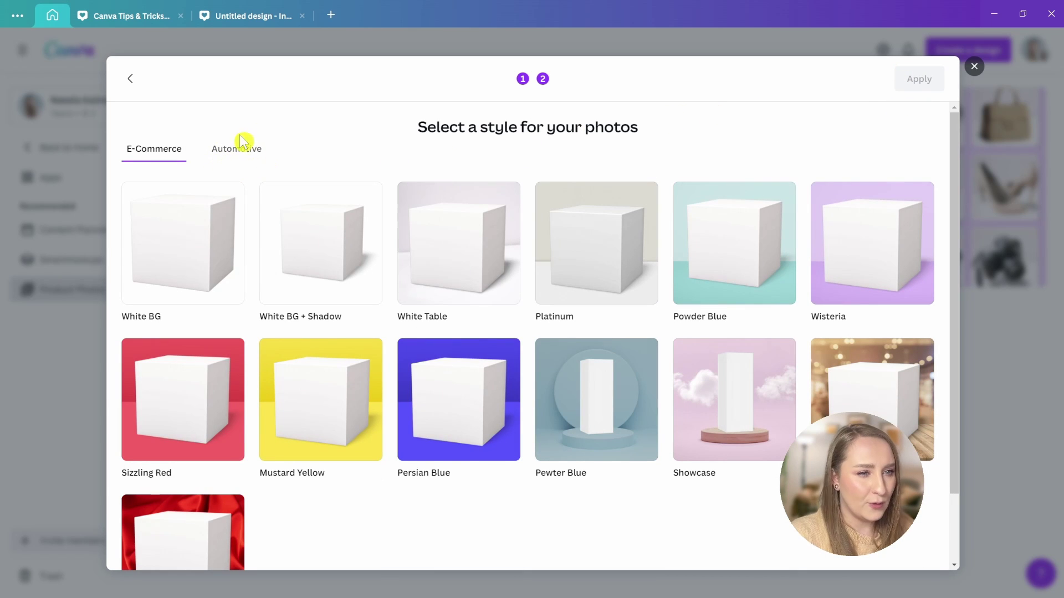
left_click(247, 149)
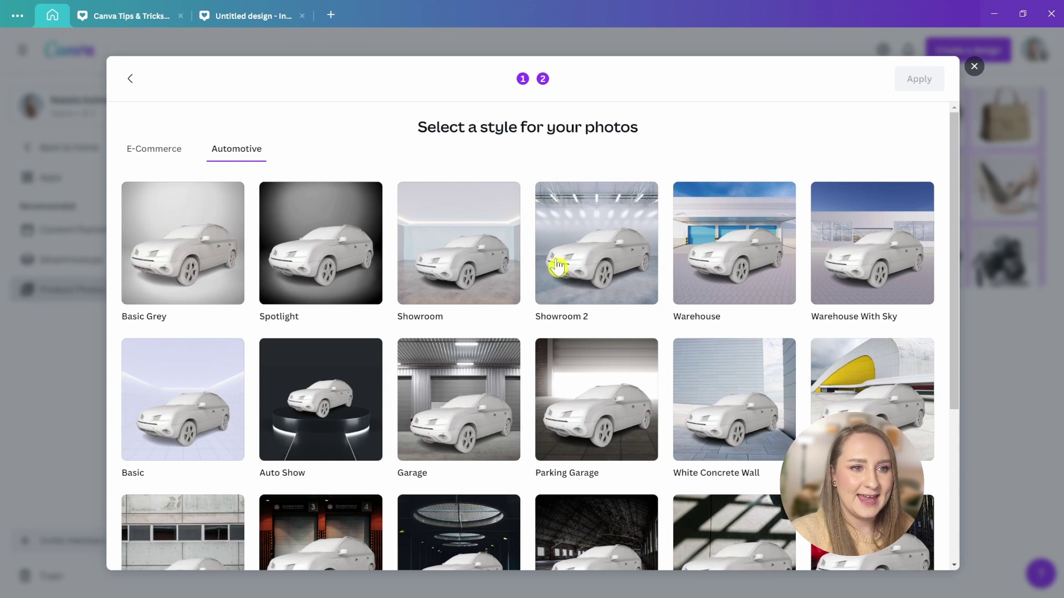
scroll(490, 236, "down", 3)
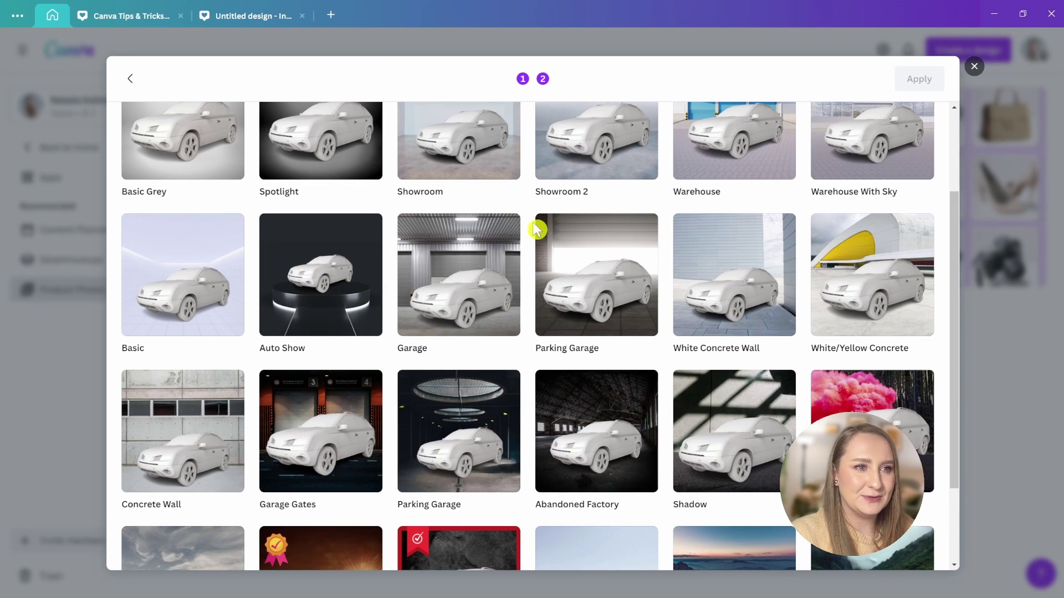
scroll(515, 231, "up", 3)
left_click(443, 247)
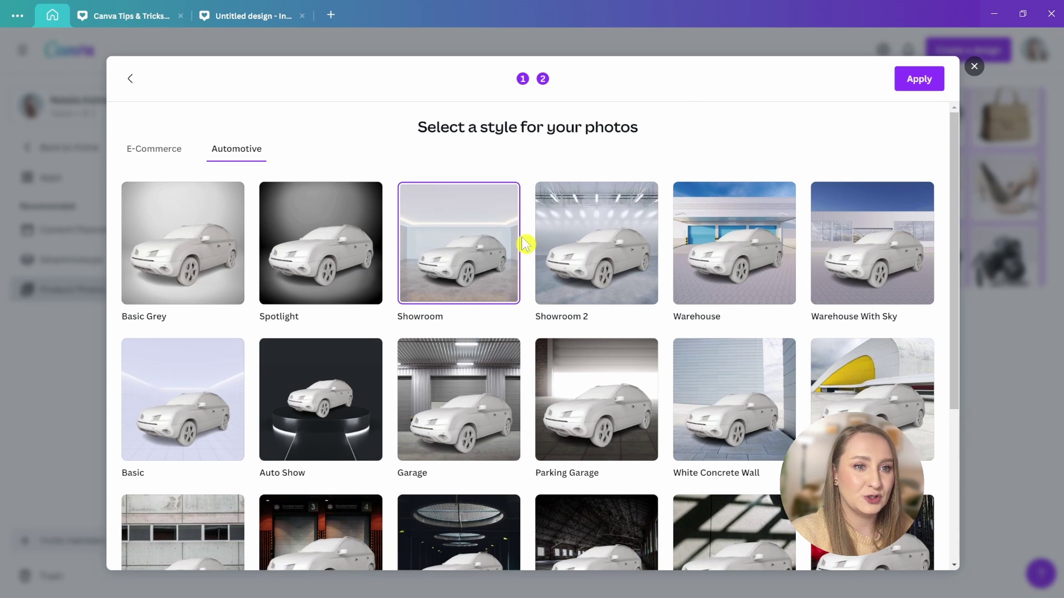
left_click(582, 235)
left_click(918, 81)
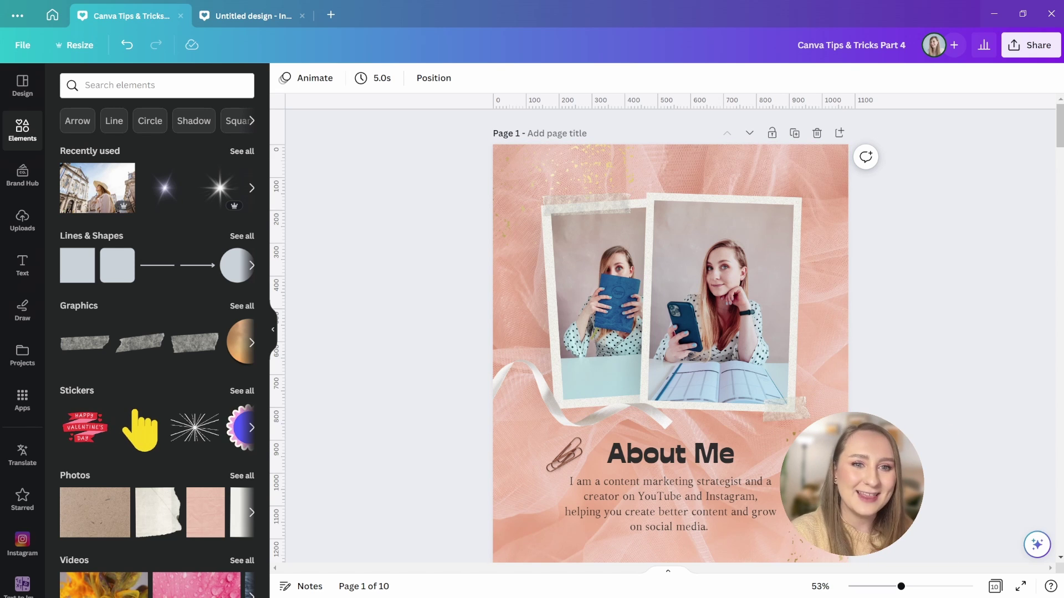
- Apply the Classic duotone preset to the About Me page's background photo
left_click(521, 183)
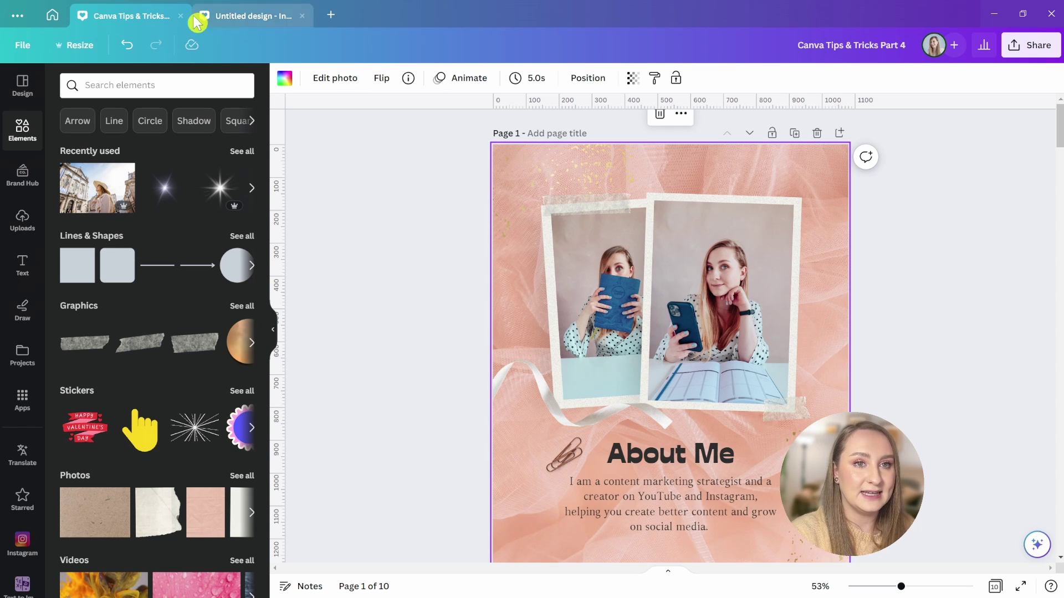
left_click(332, 81)
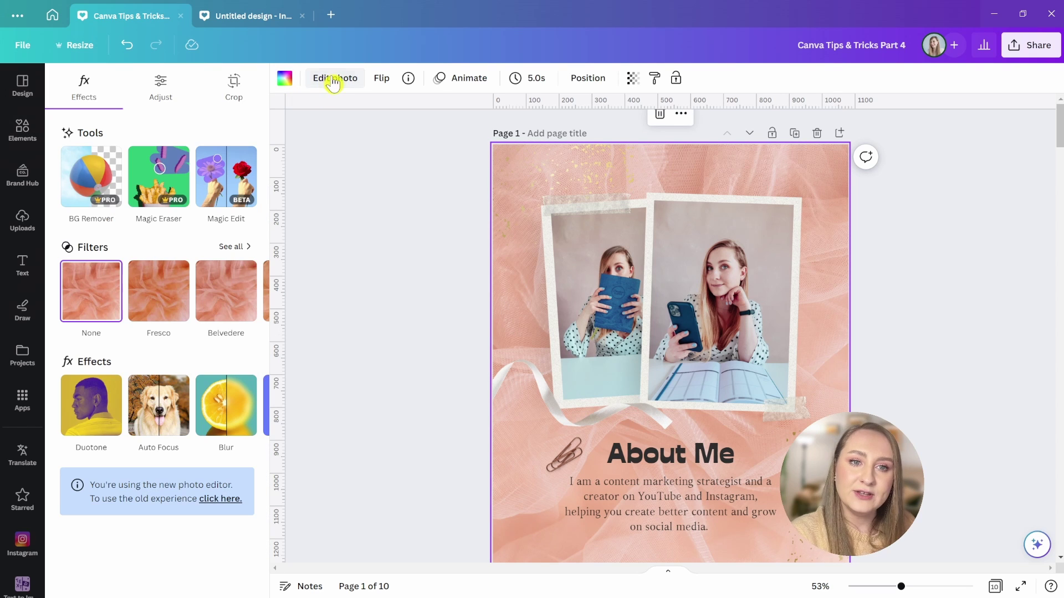
left_click(92, 413)
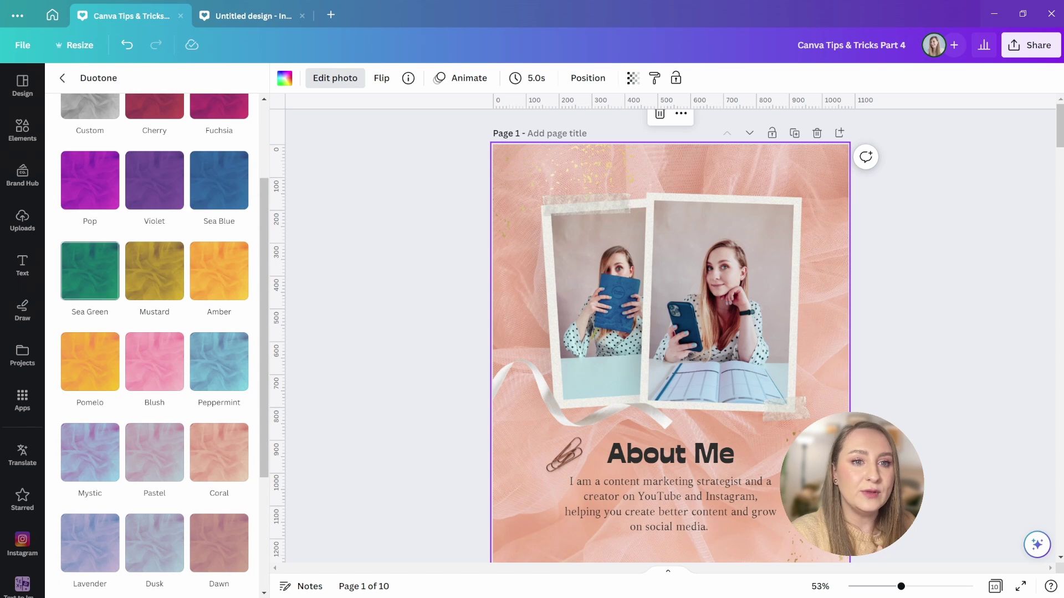
scroll(154, 332, "down", 2)
scroll(154, 388, "down", 1)
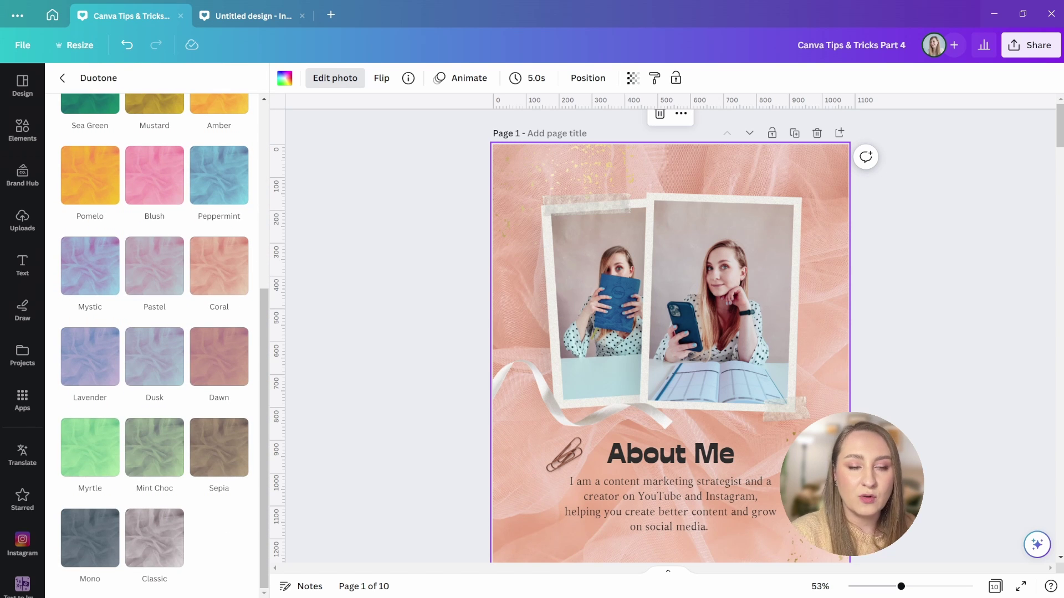
left_click(139, 546)
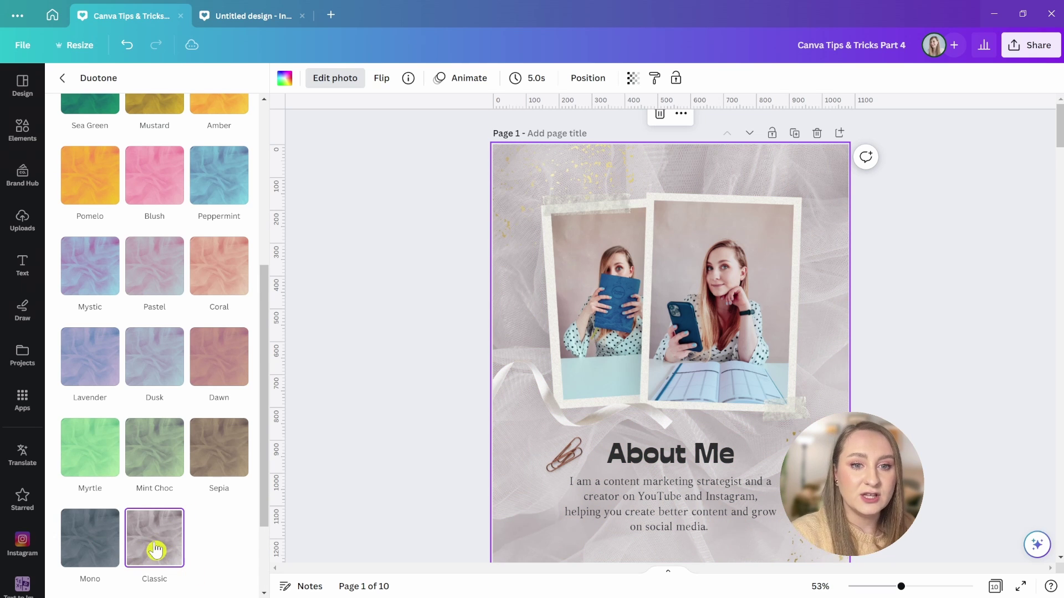
- Set the duotone shadows to deep navy and the highlights to pale blue
scroll(177, 505, "down", 2)
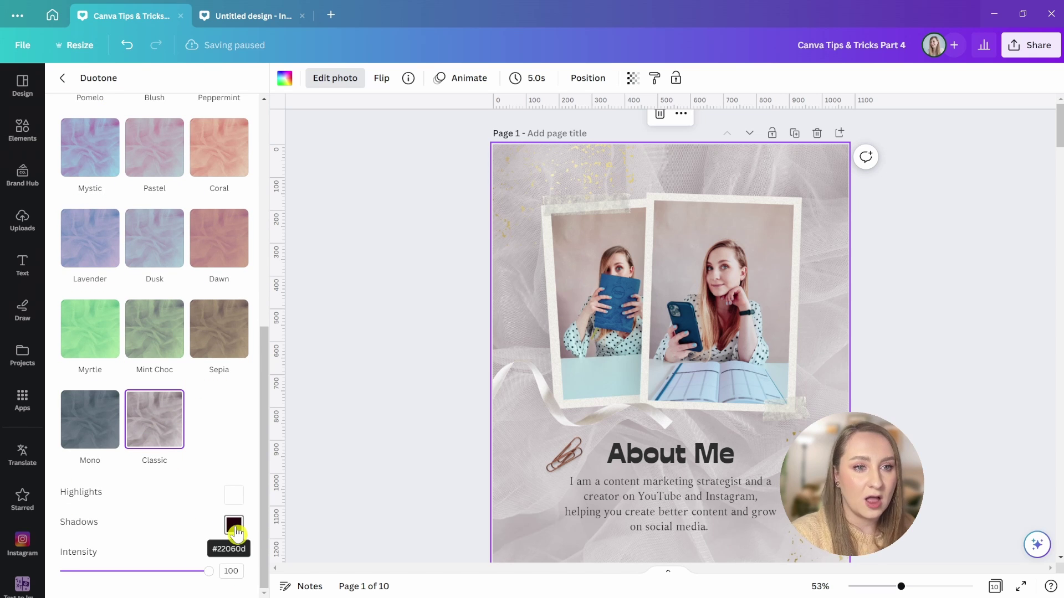
left_click(235, 526)
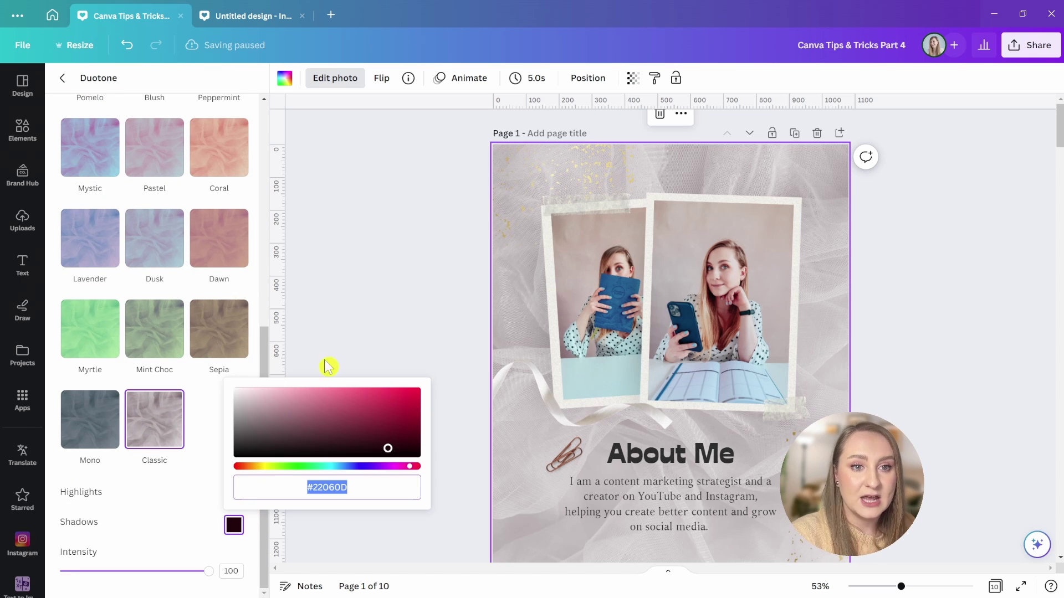
type("#000000")
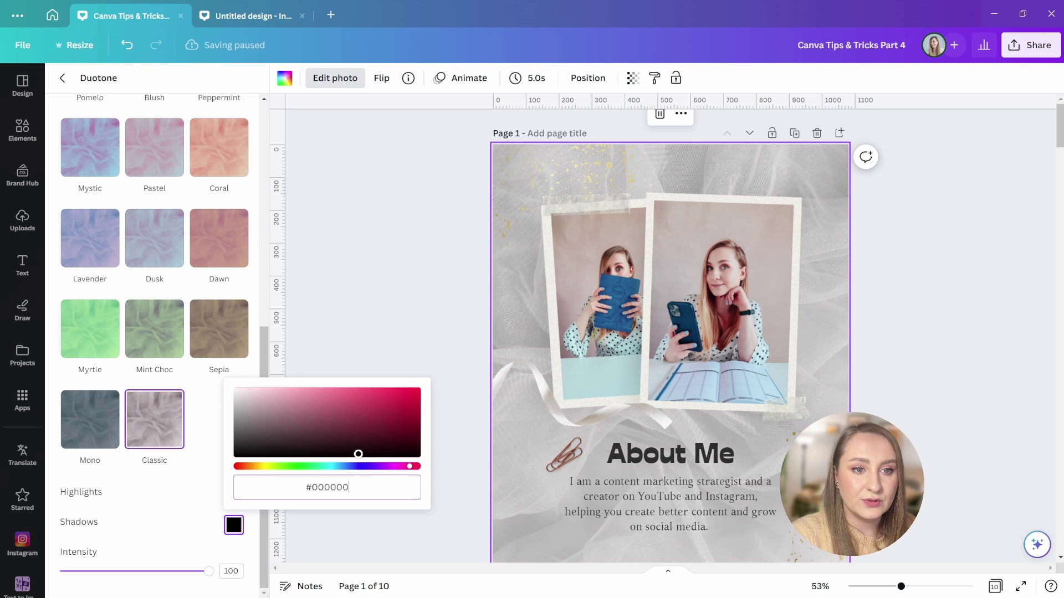
left_click(367, 466)
left_click_drag(377, 430, 391, 445)
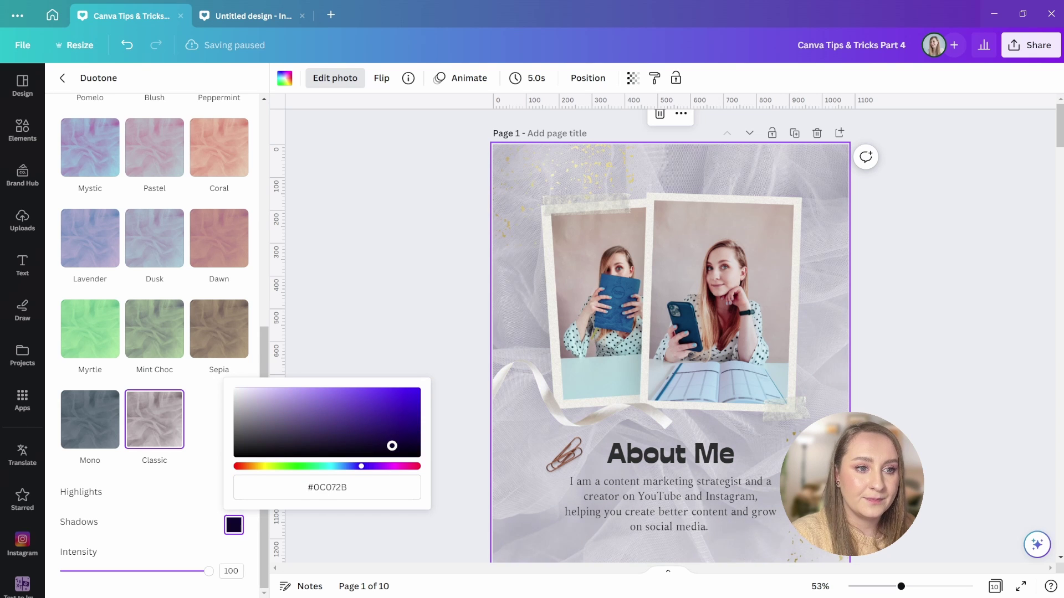
left_click(203, 516)
left_click(233, 494)
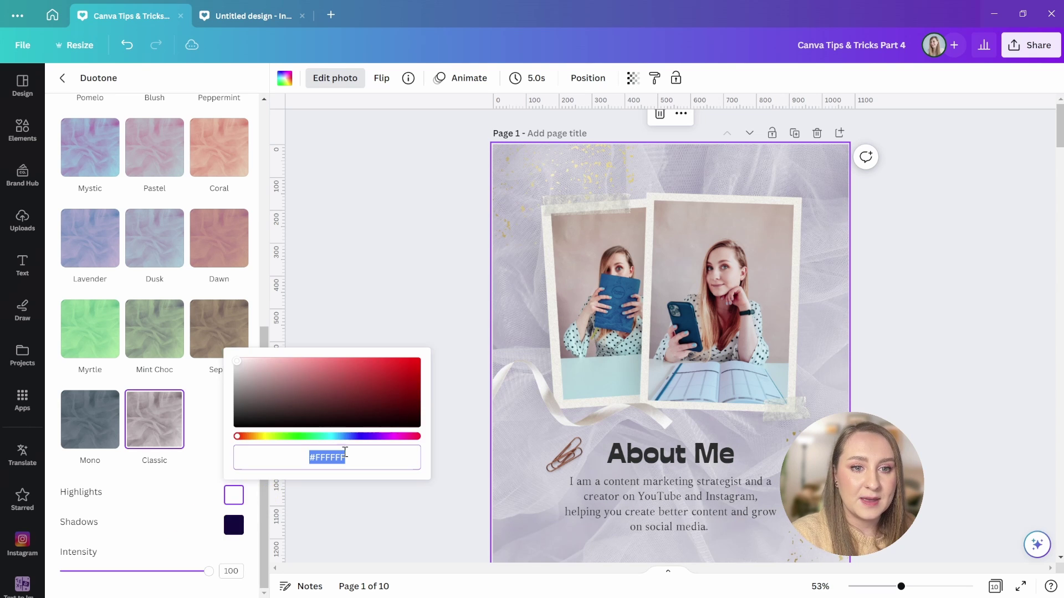
left_click_drag(355, 437, 328, 436)
left_click_drag(292, 362, 254, 361)
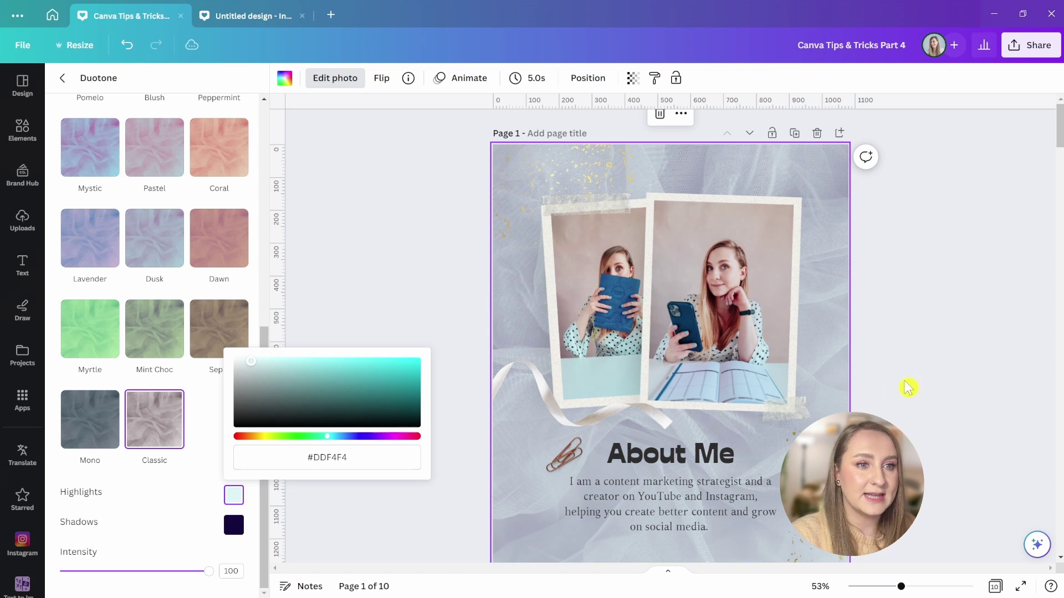
key("Escape")
key("Escape")
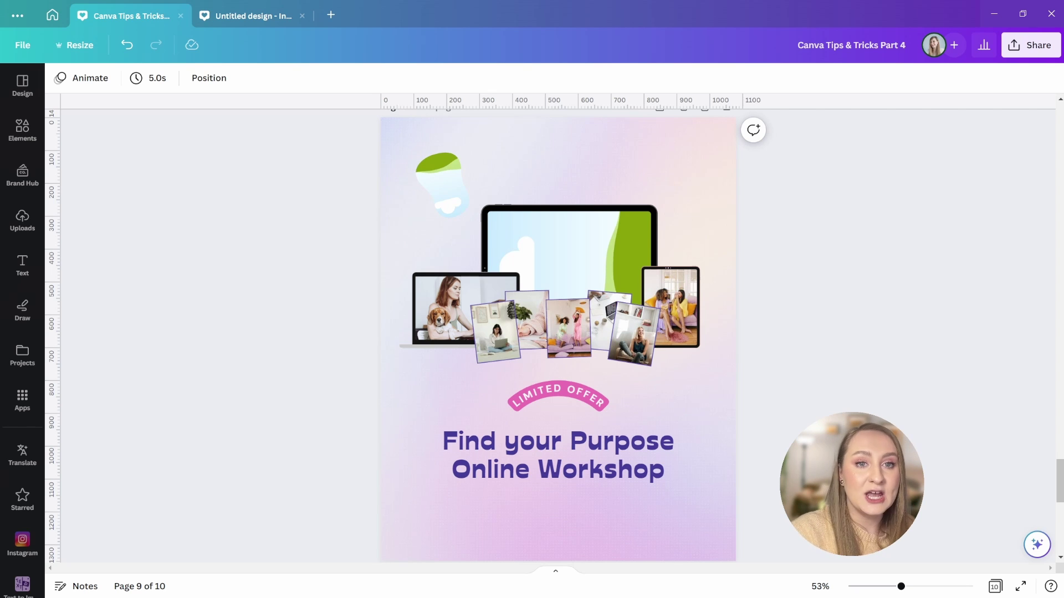
- Drop an uploaded portrait photo into page 9's laptop screen frame and test rotating it
left_click(23, 220)
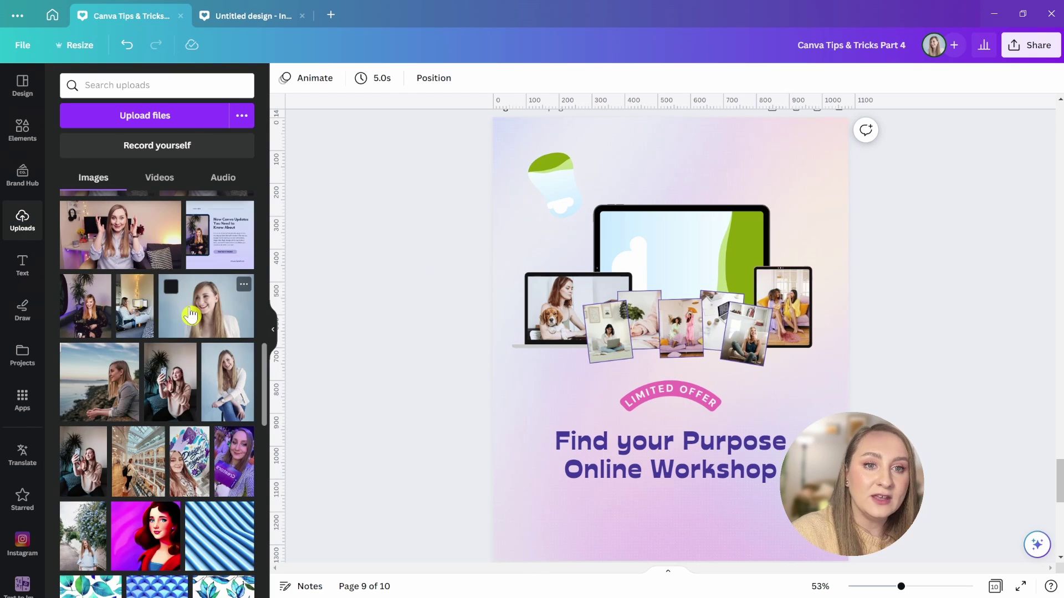
left_click_drag(172, 285, 531, 412)
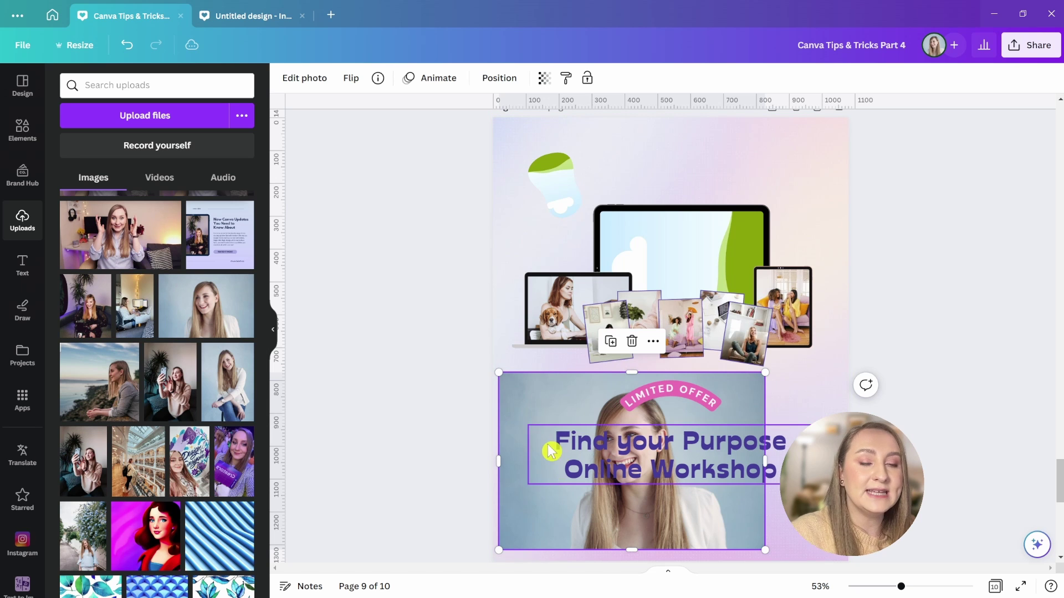
left_click_drag(735, 515, 673, 279)
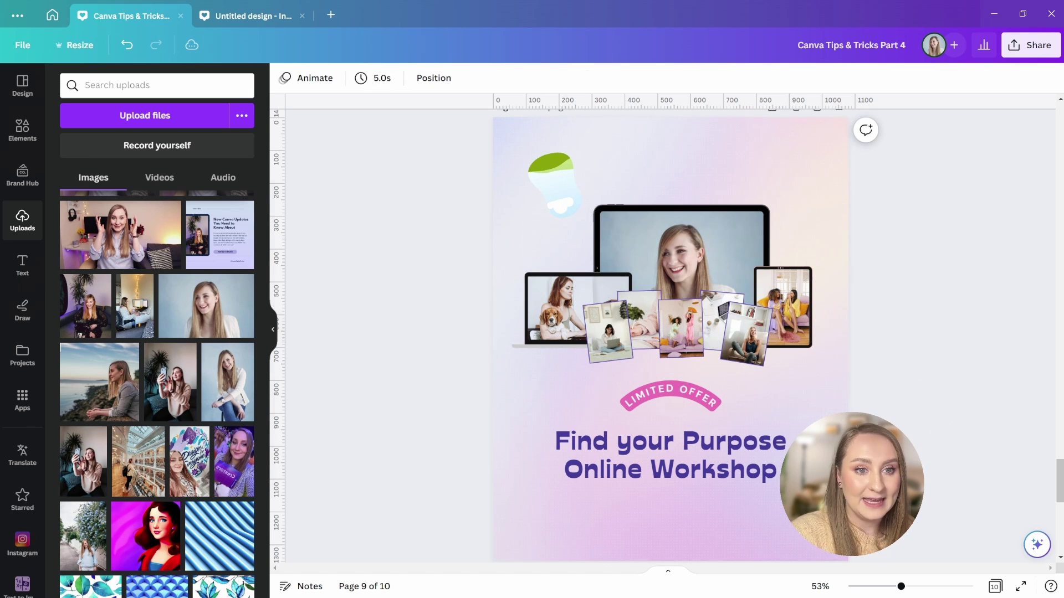
left_click_drag(670, 464, 553, 201)
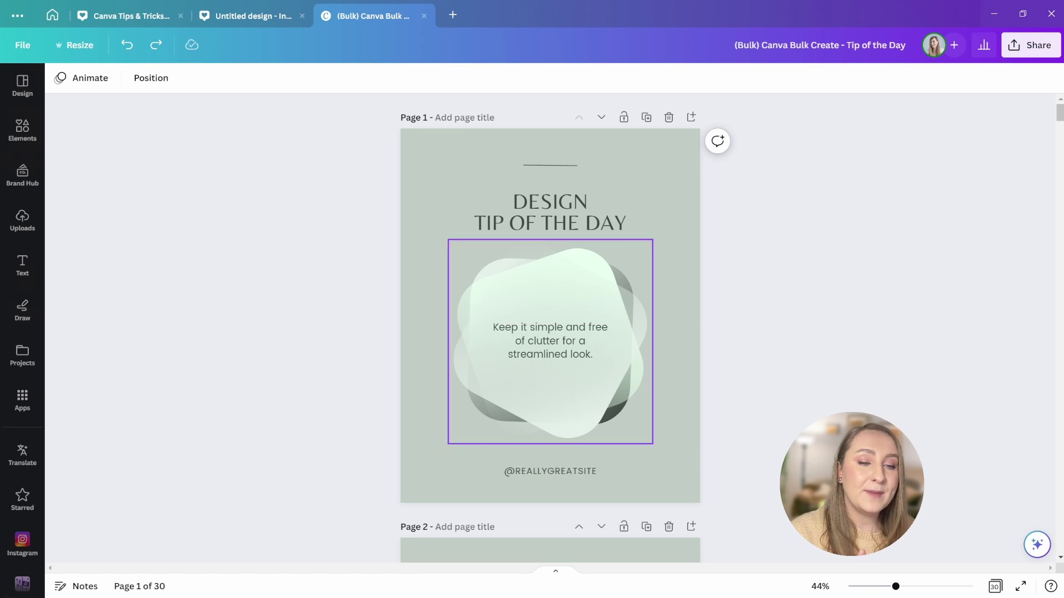
- View all 30 pages as a thumbnail grid, then return to scroll view
left_click(995, 586)
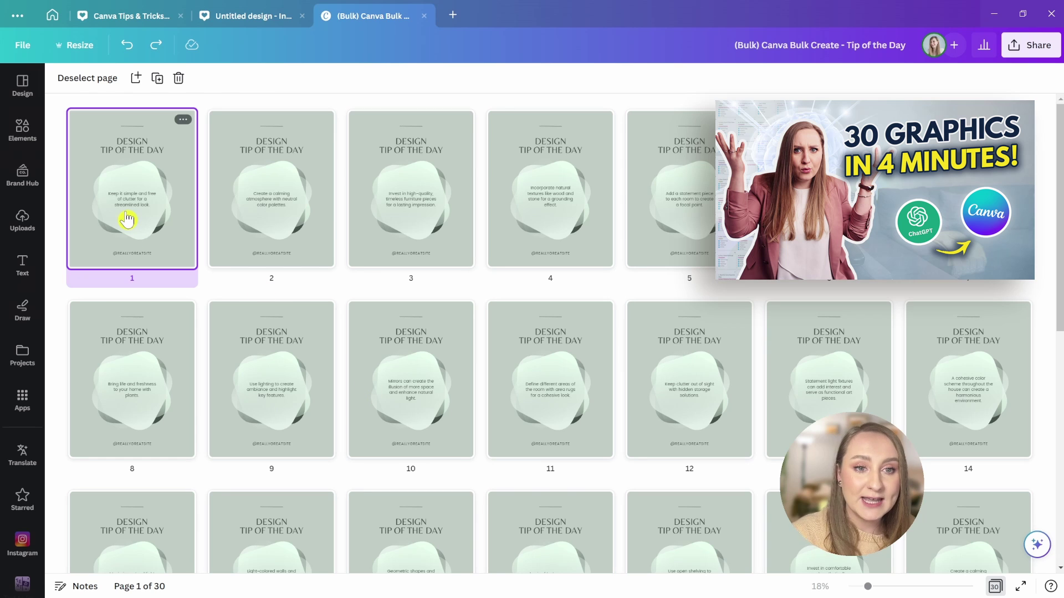
left_click(995, 589)
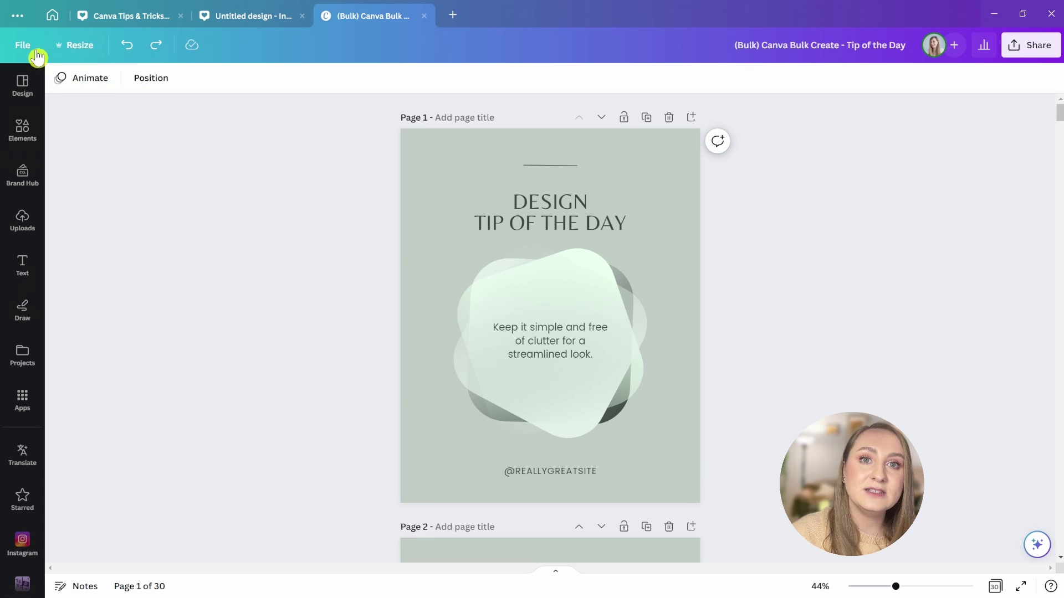
left_click(19, 47)
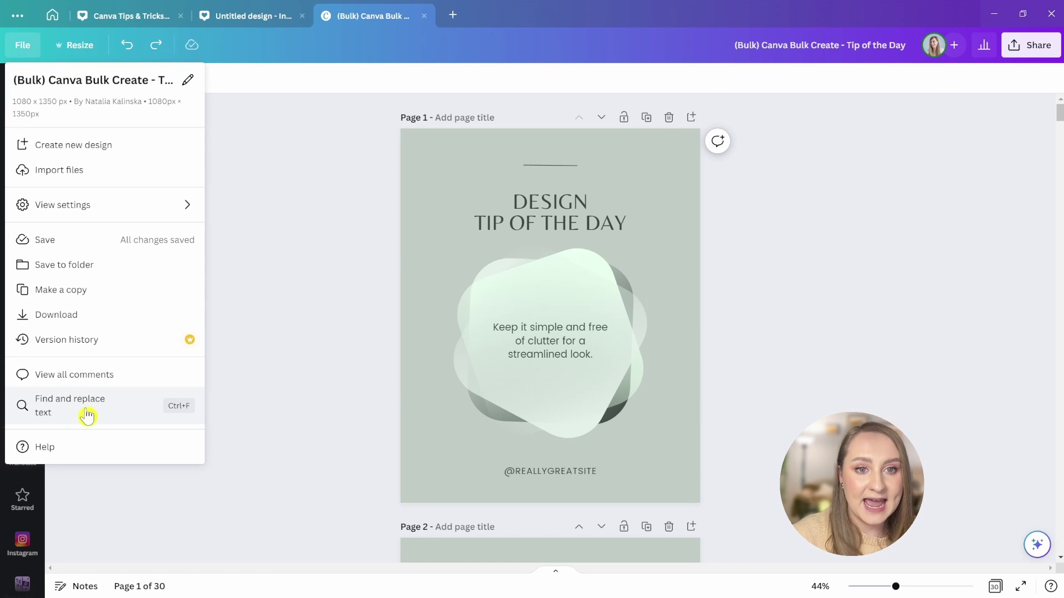
left_click(867, 402)
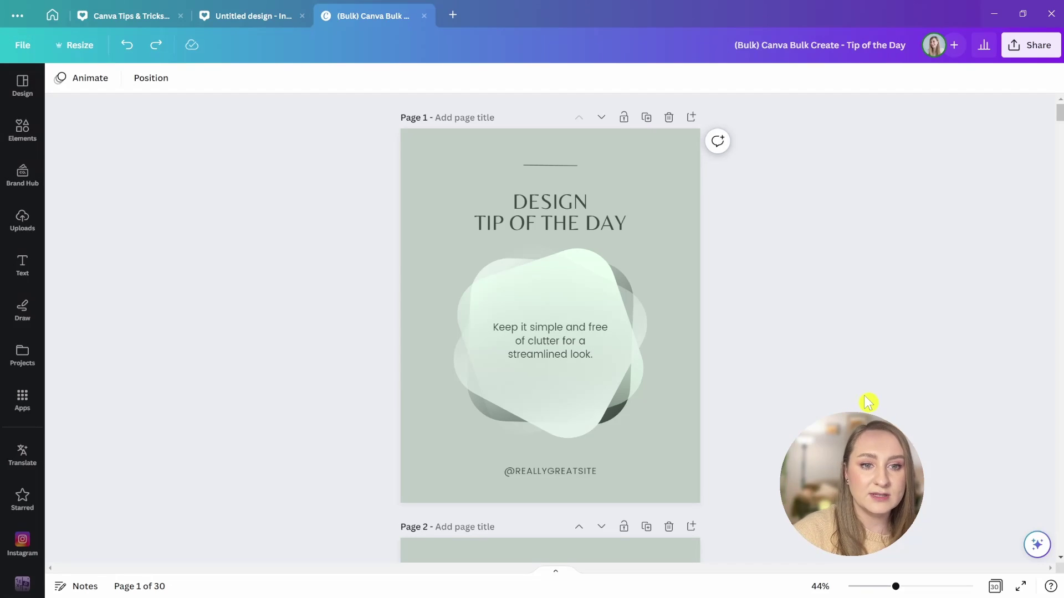
key("ctrl+f")
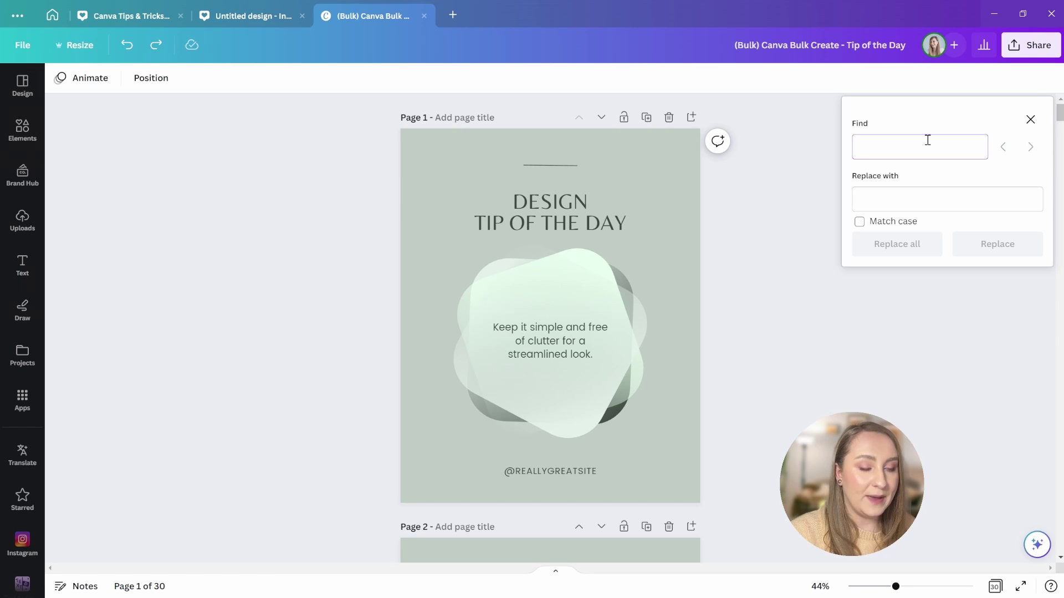
type("@re")
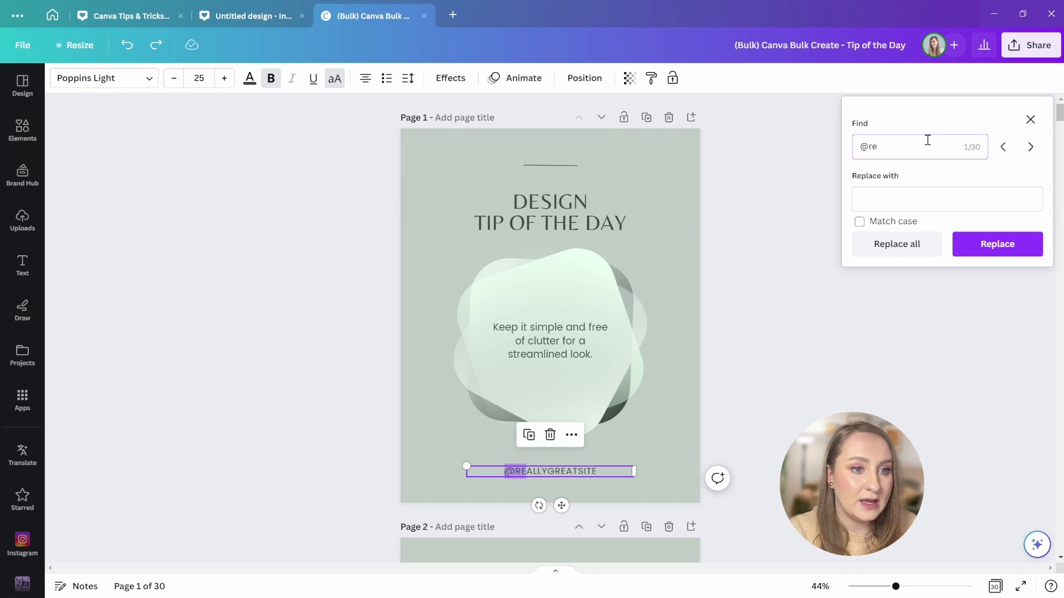
type("allygreatsite")
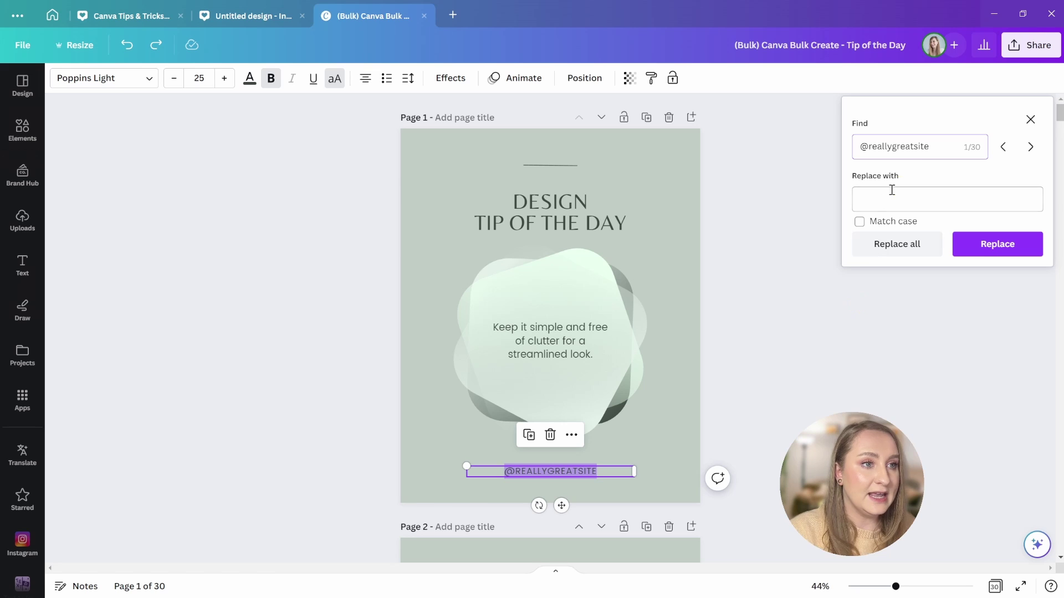
left_click(897, 195)
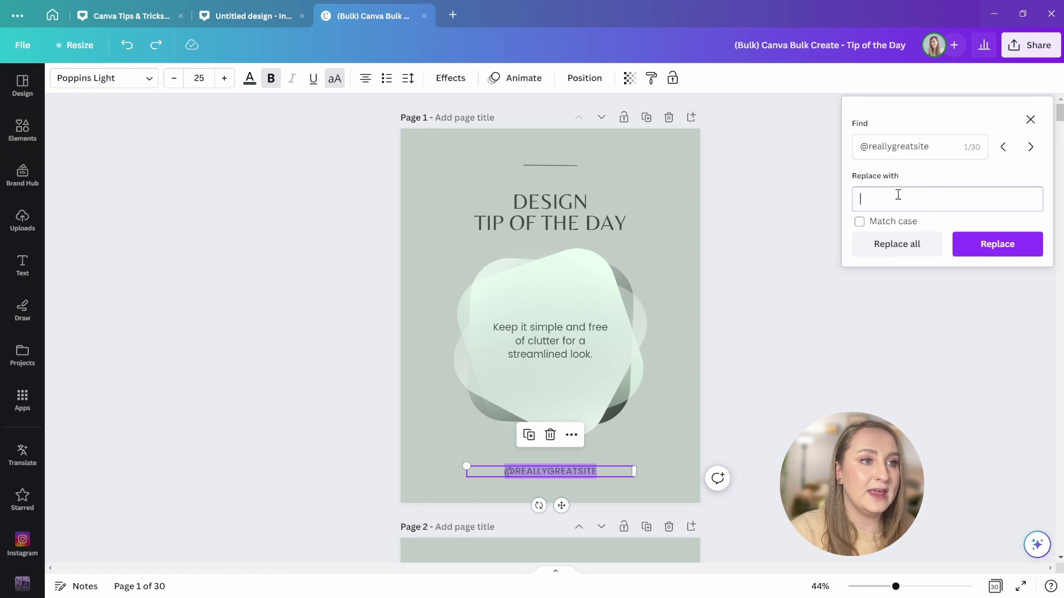
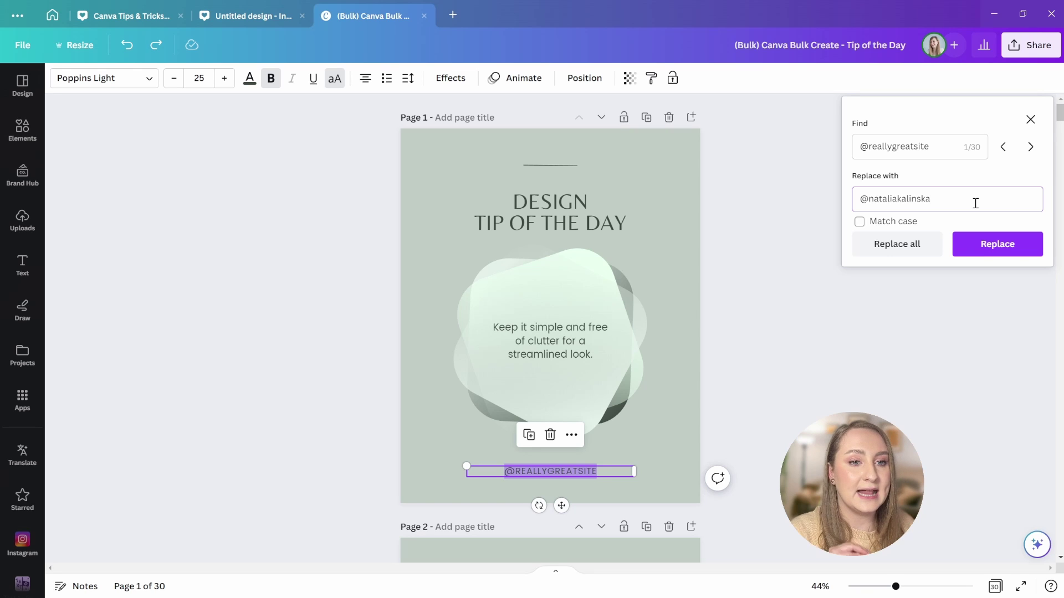
left_click(895, 247)
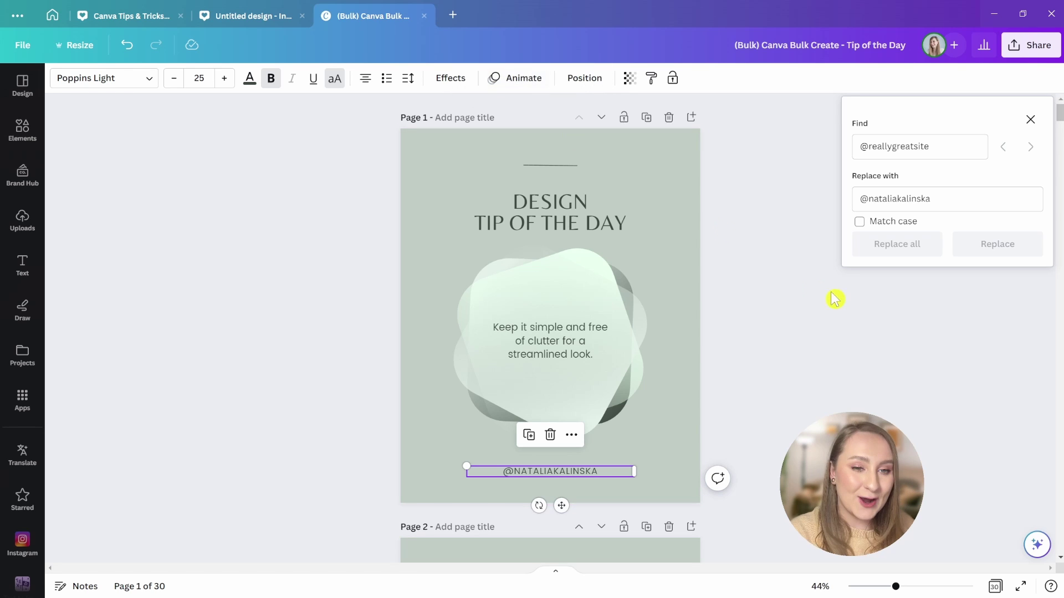
- Deselect the text box and scroll down to check the new handle on the following pages
left_click(813, 289)
scroll(792, 285, "down", 10)
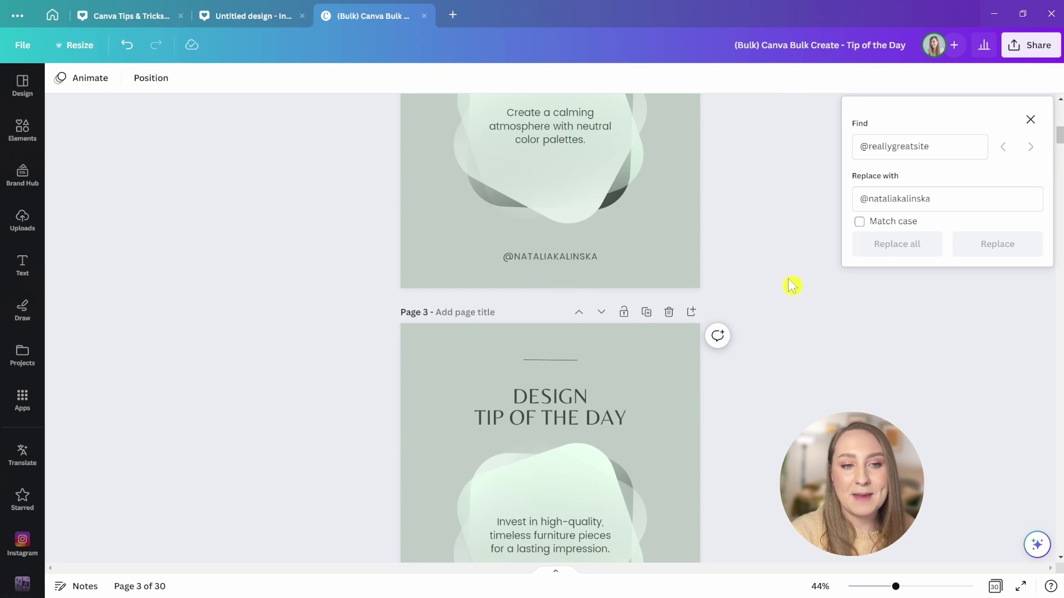
scroll(788, 295, "down", 8)
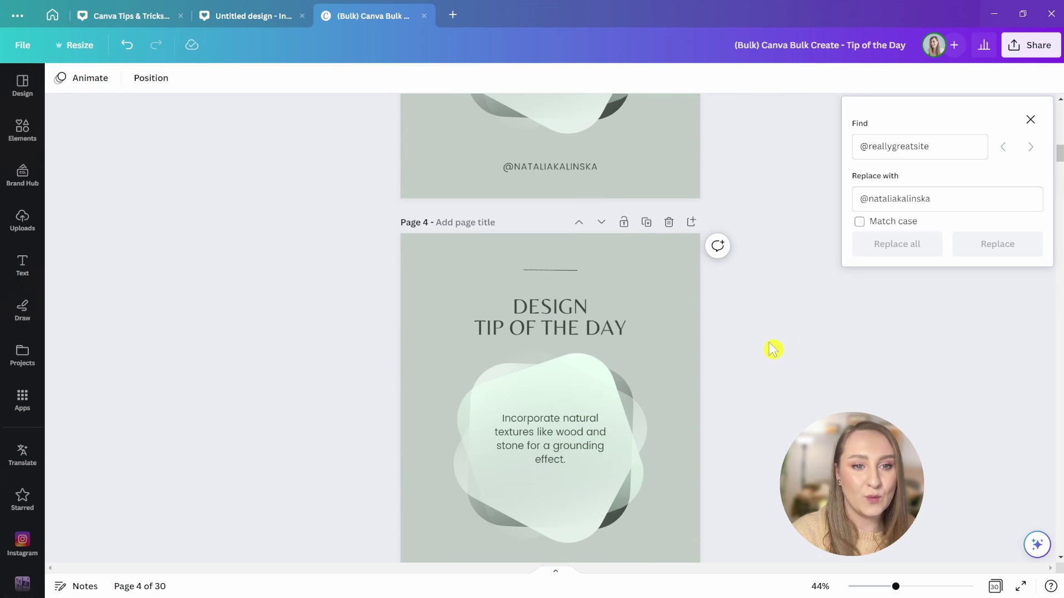